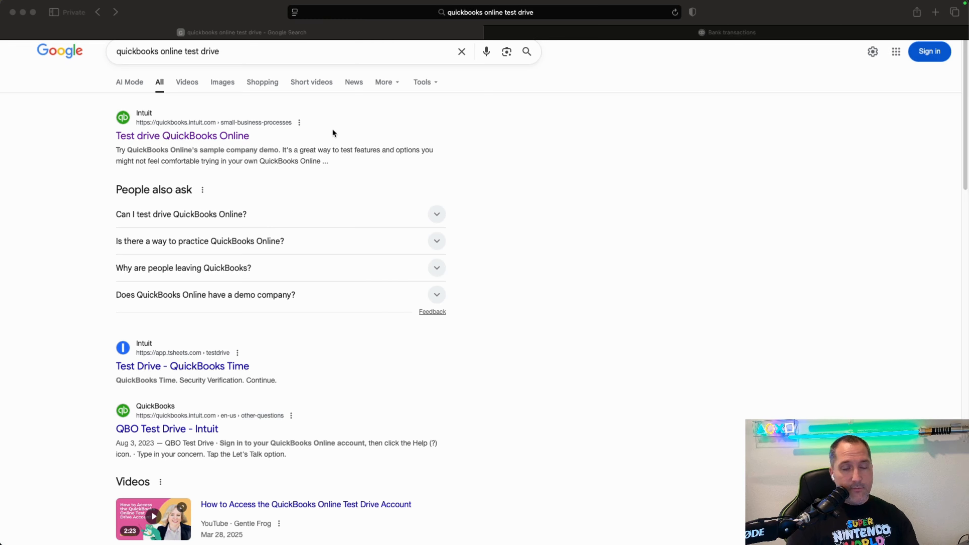
Open Intuit's "Test drive QuickBooks Online" article from the search results and locate its QuickBooks Online test drive entry
left_click(194, 138)
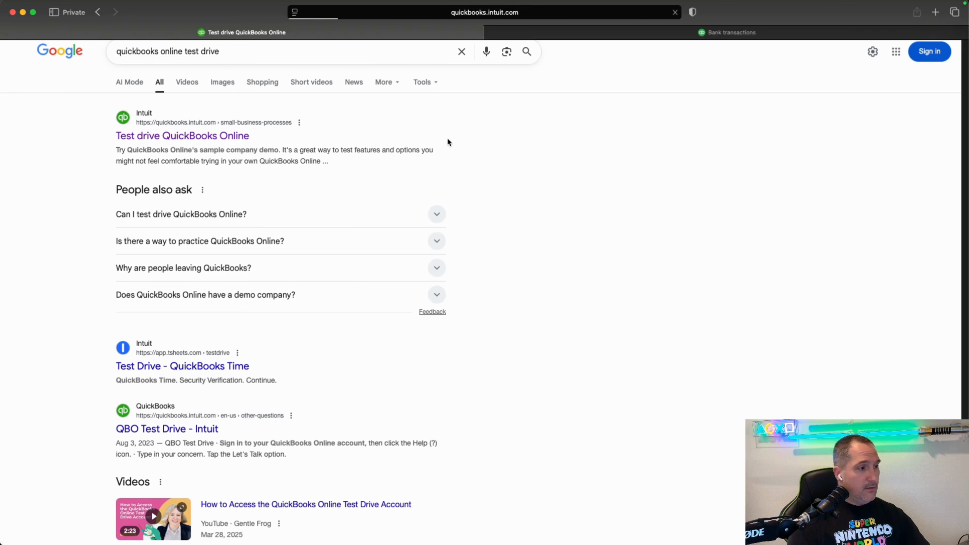
scroll(214, 344, "down", 3)
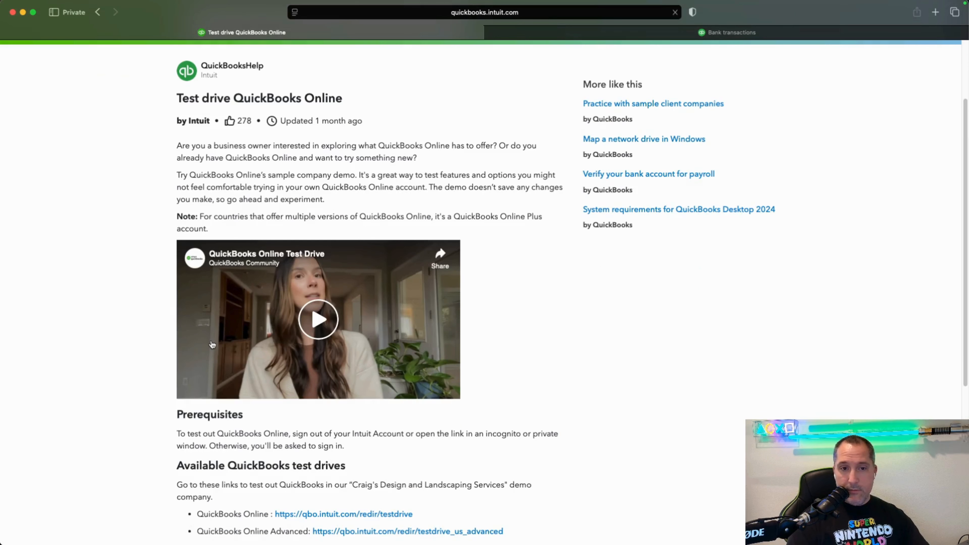
scroll(213, 344, "down", 2)
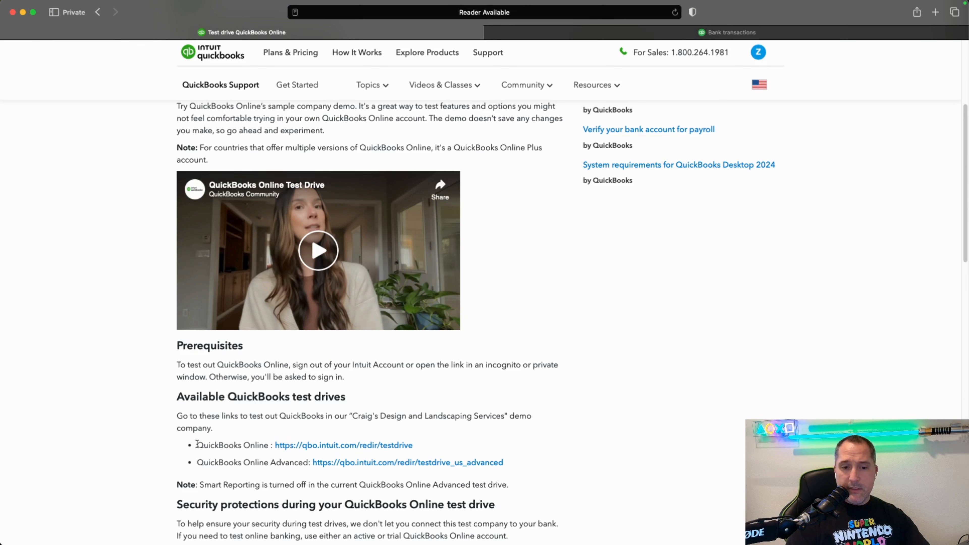
triple_click(225, 451)
left_click_drag(227, 452, 270, 447)
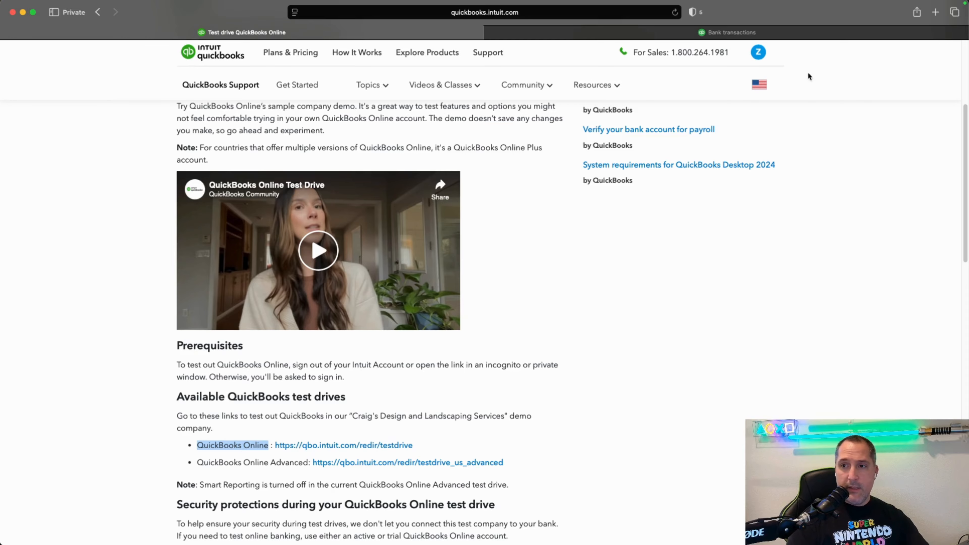
Bring the Google Doc notes over the QuickBooks sample company and review which parent and child credit card accounts are connected
left_click(803, 38)
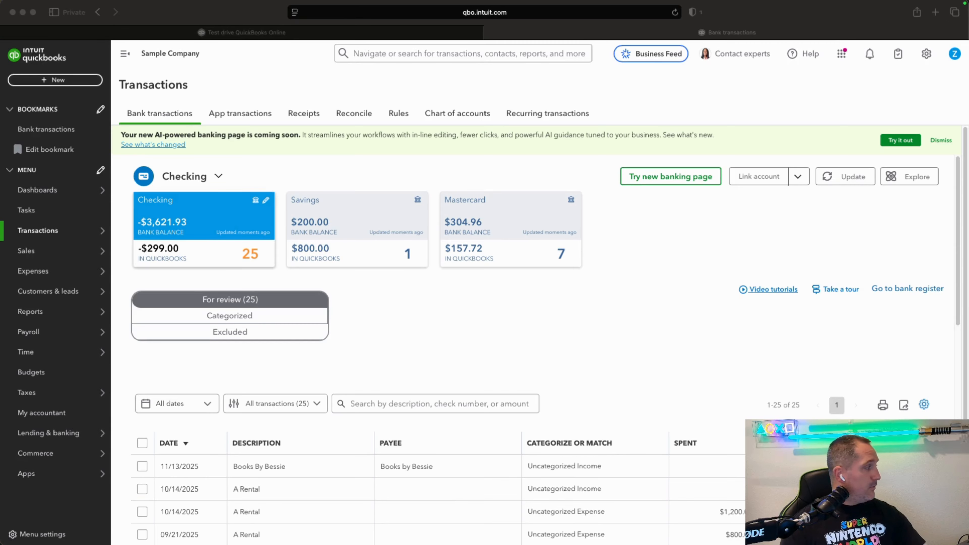
left_click_drag(74, 543, 140, 15)
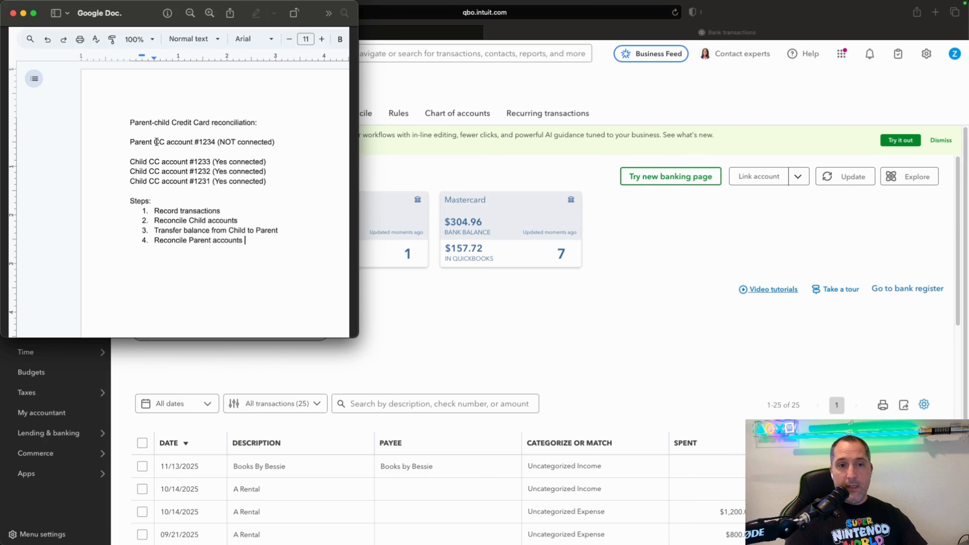
left_click_drag(219, 141, 274, 143)
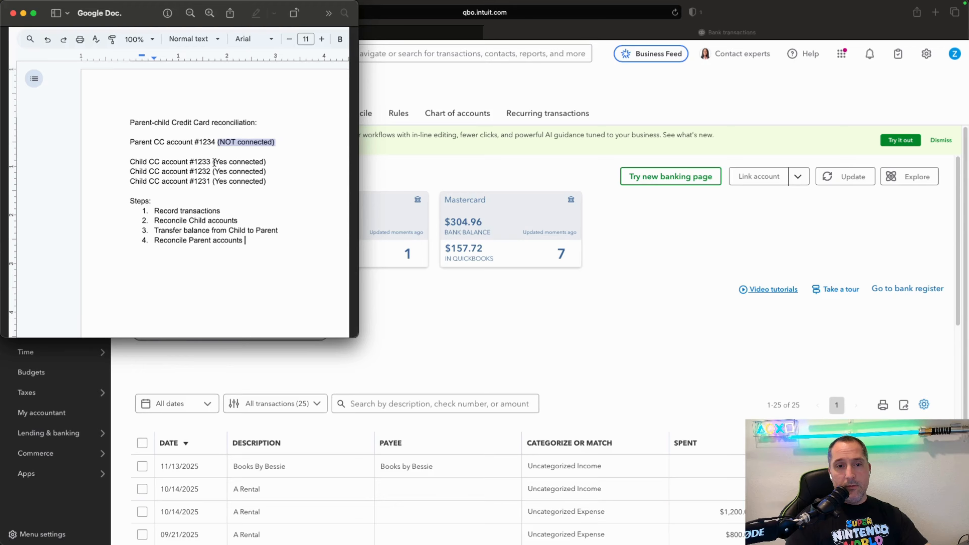
double_click(218, 162)
double_click(220, 172)
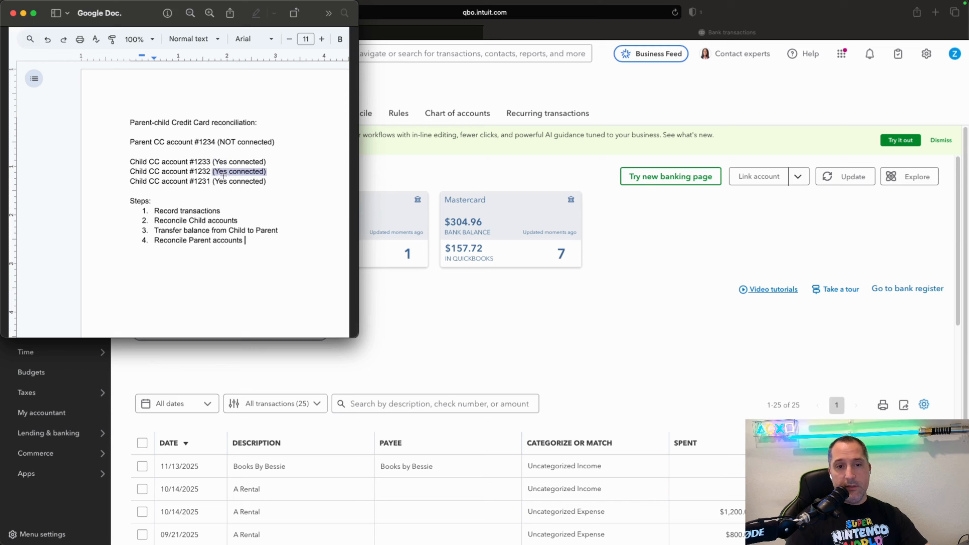
double_click(216, 181)
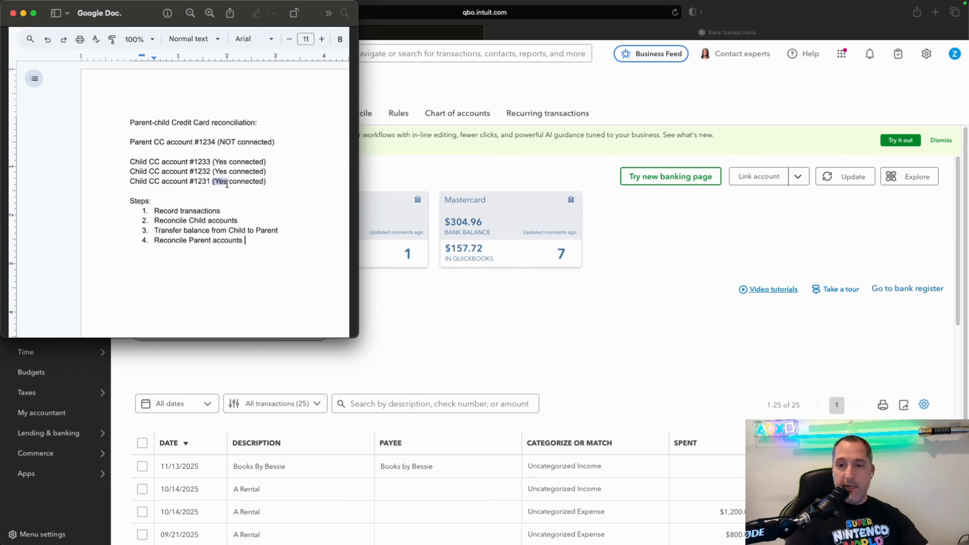
Open the sample company's chart of accounts filtered by "#1" and select subaccounts CC #1231, CC #1232 and CC #1233
left_click(710, 242)
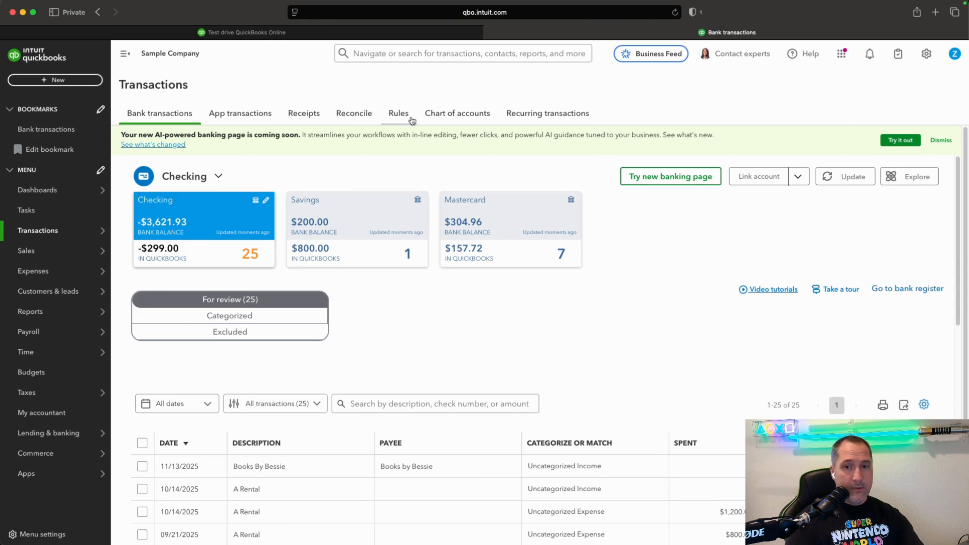
left_click(444, 114)
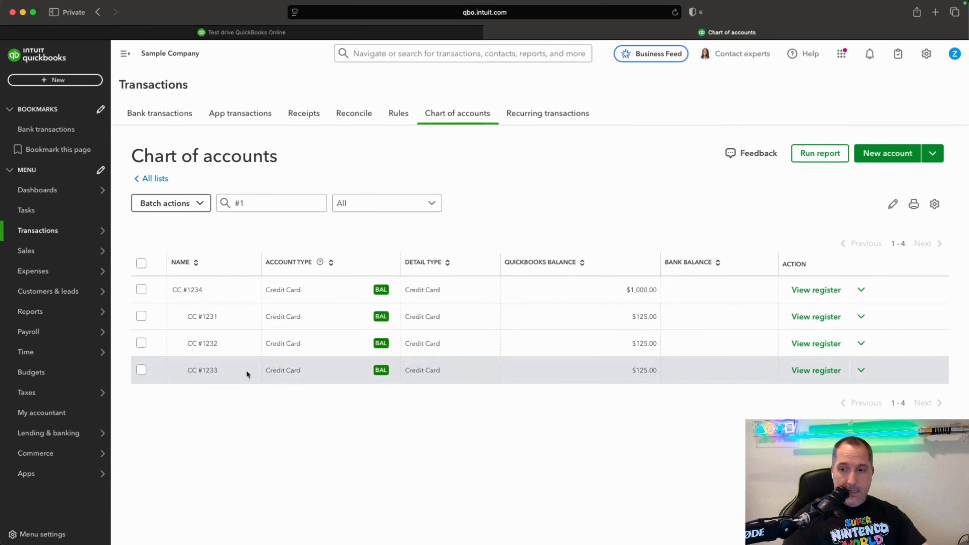
left_click(141, 316)
left_click(141, 344)
left_click(141, 370)
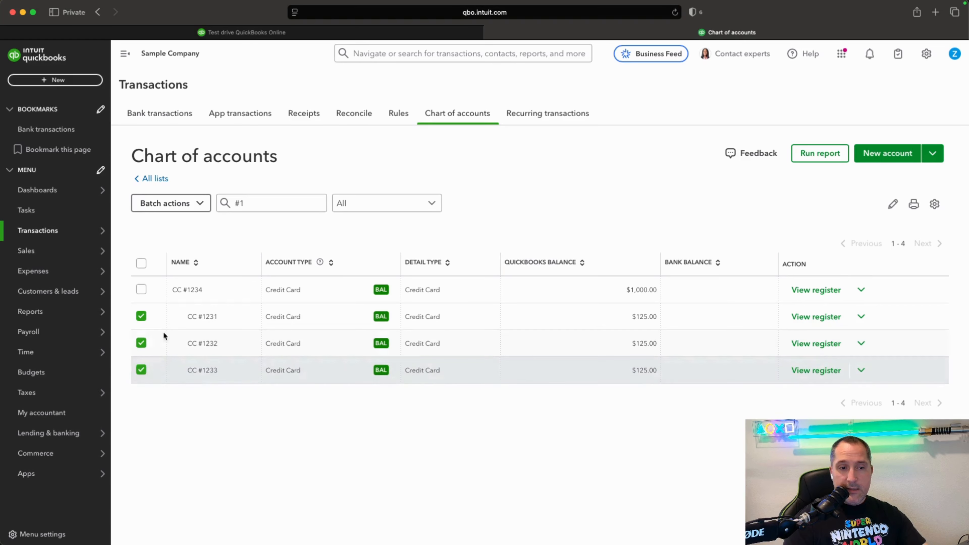
mouse_move(57, 239)
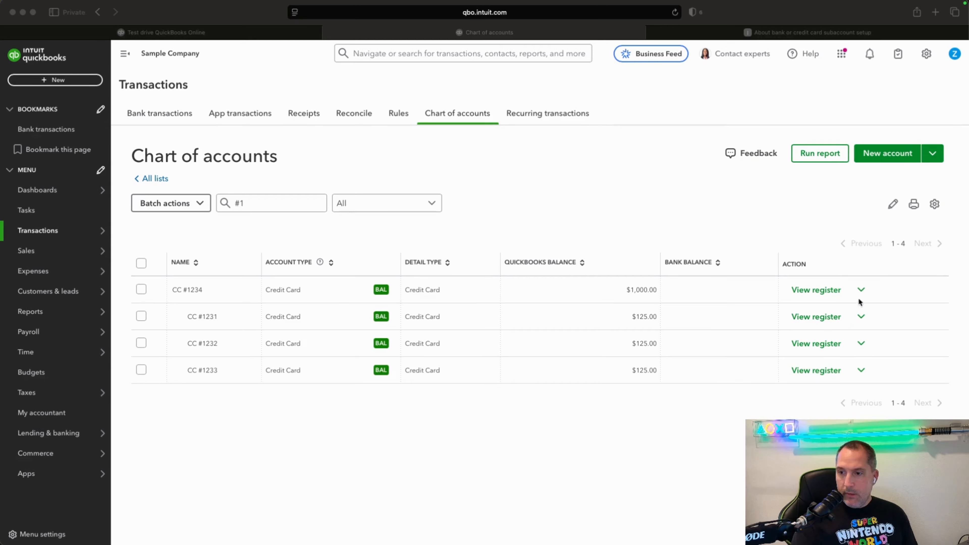
Examine the subaccount option and the parent account choices in the new account form, leaving the form unsaved
left_click(905, 159)
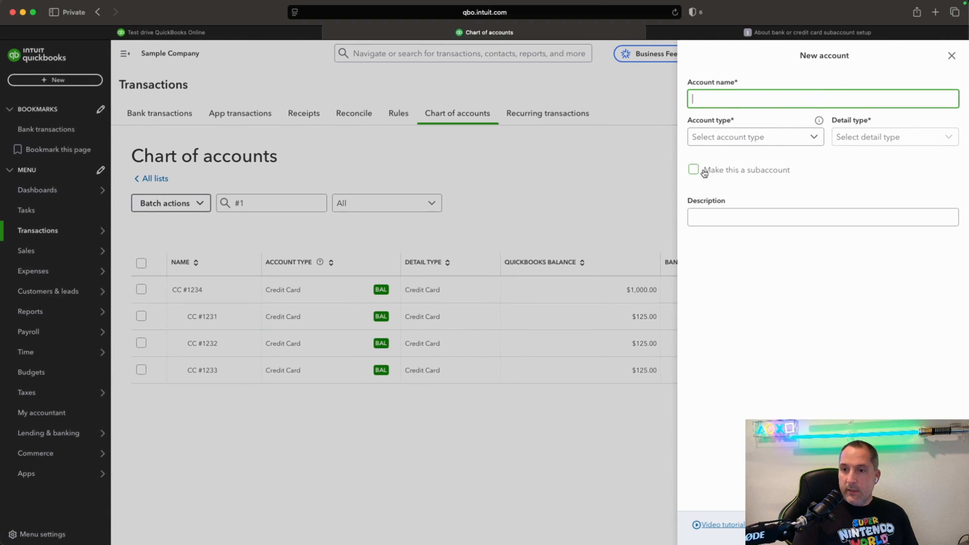
left_click_drag(702, 170, 798, 169)
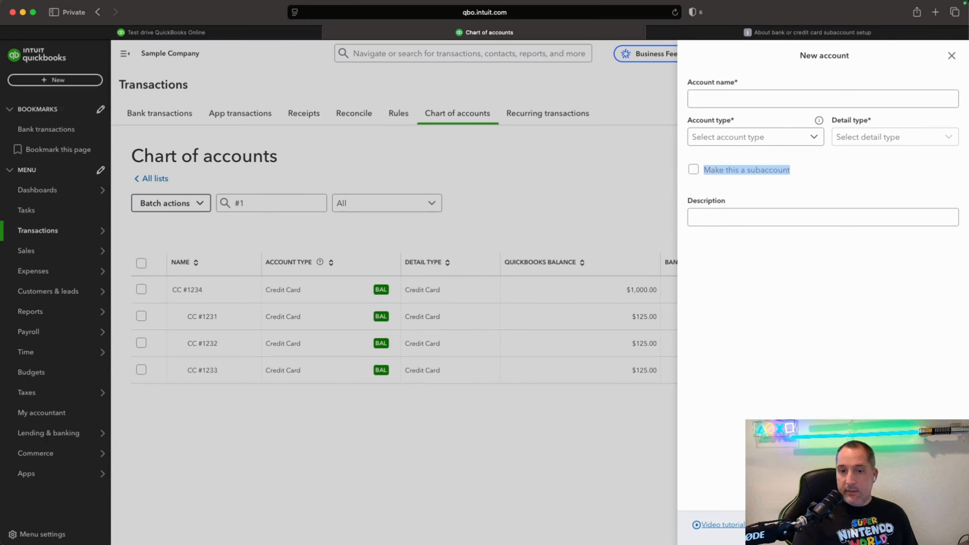
left_click(607, 507)
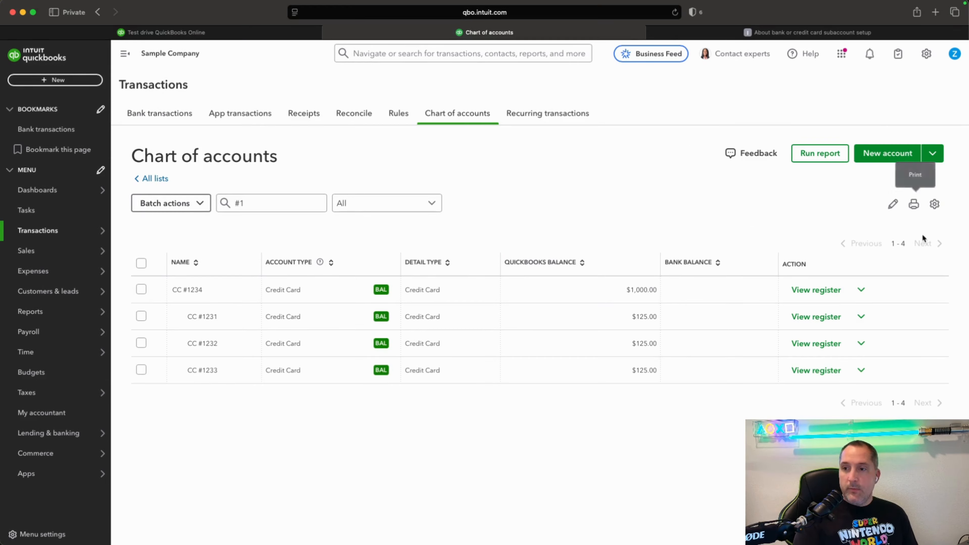
left_click(911, 156)
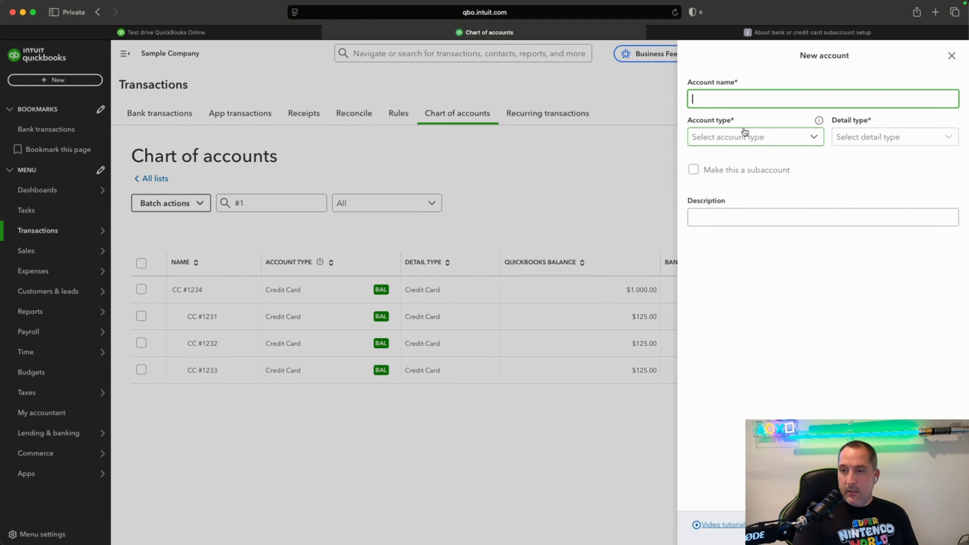
left_click(694, 170)
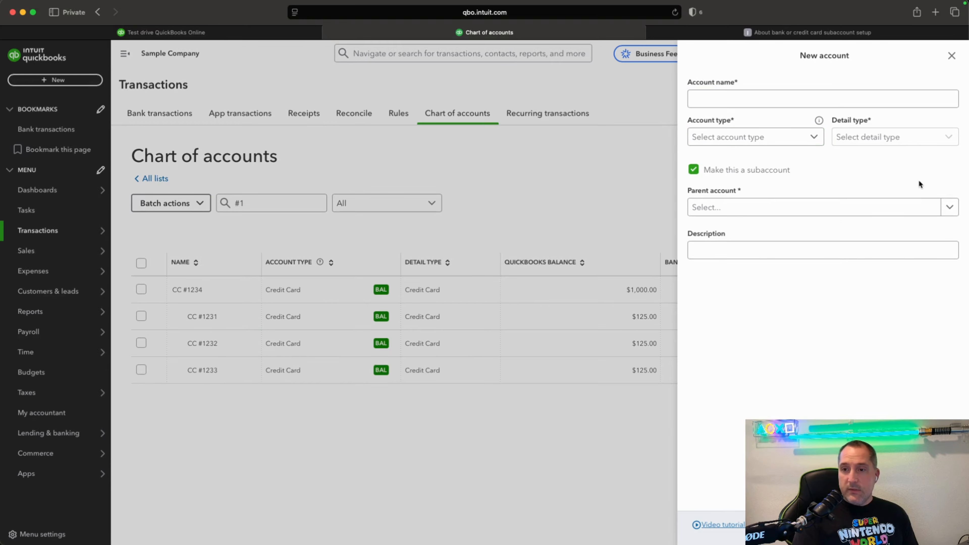
left_click(833, 207)
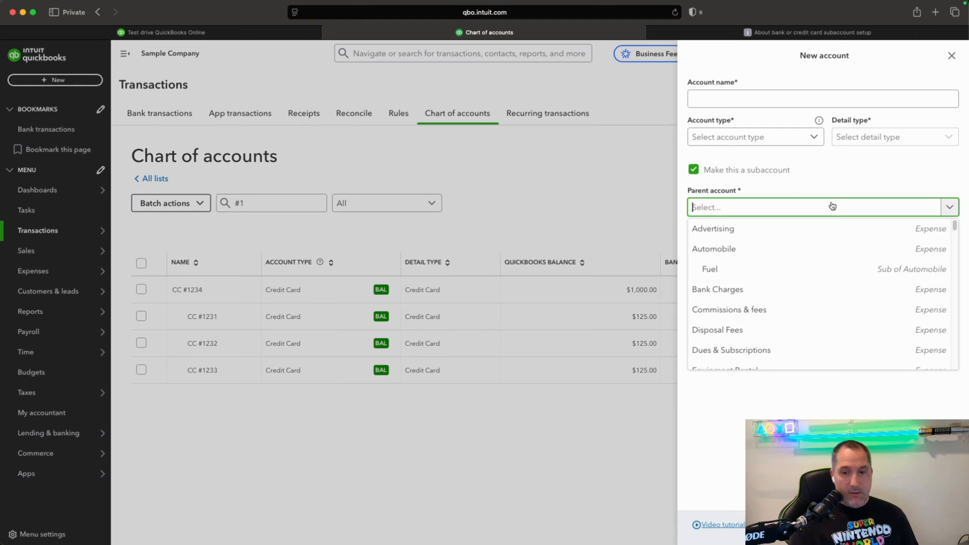
left_click(950, 56)
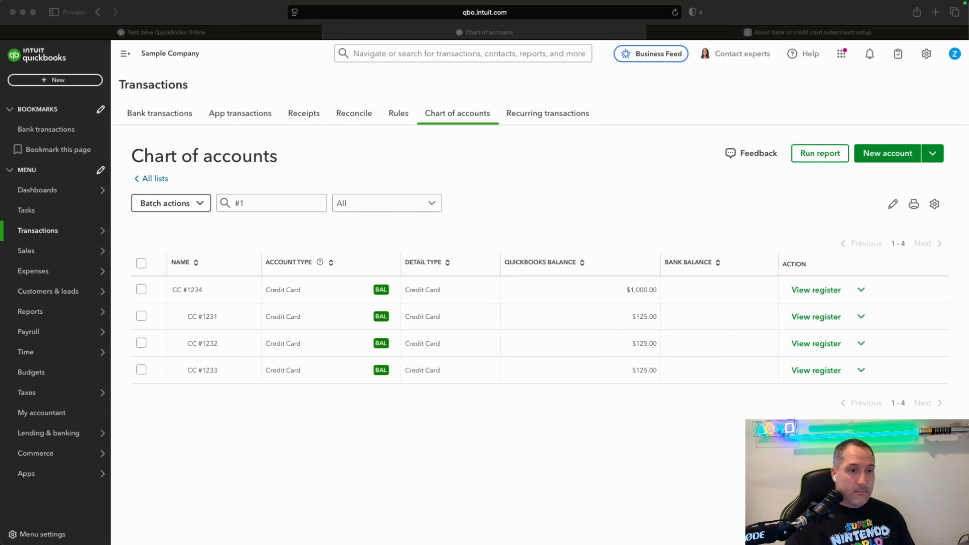
Bring up the credit card statement document beside the chart of accounts and review its balances, payment and charges per card
left_click_drag(0, 286, 194, 3)
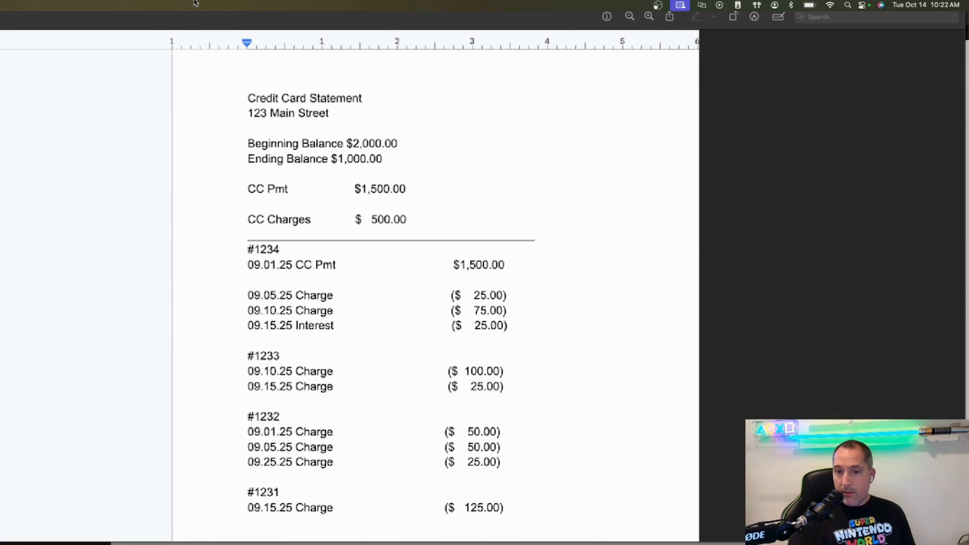
double_click(68, 18)
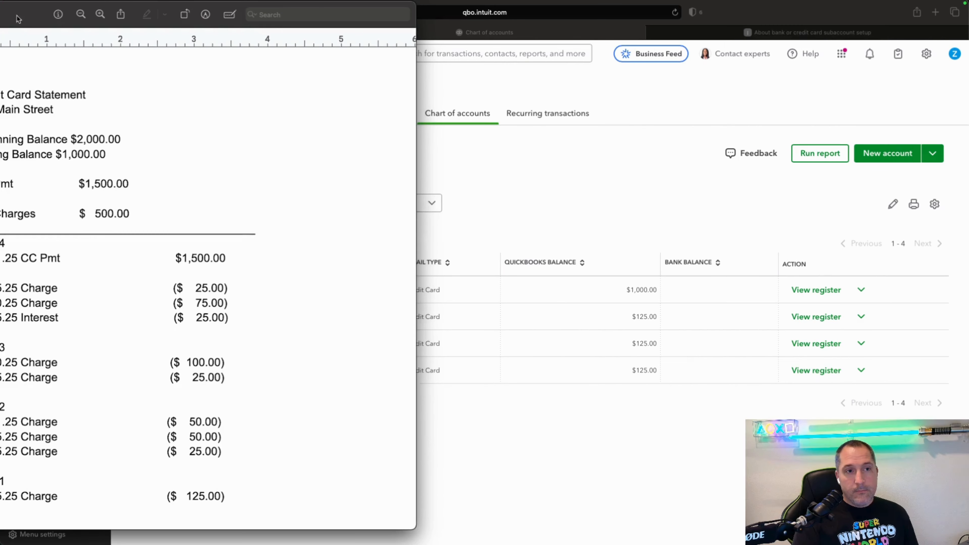
left_click_drag(0, 19, 183, 18)
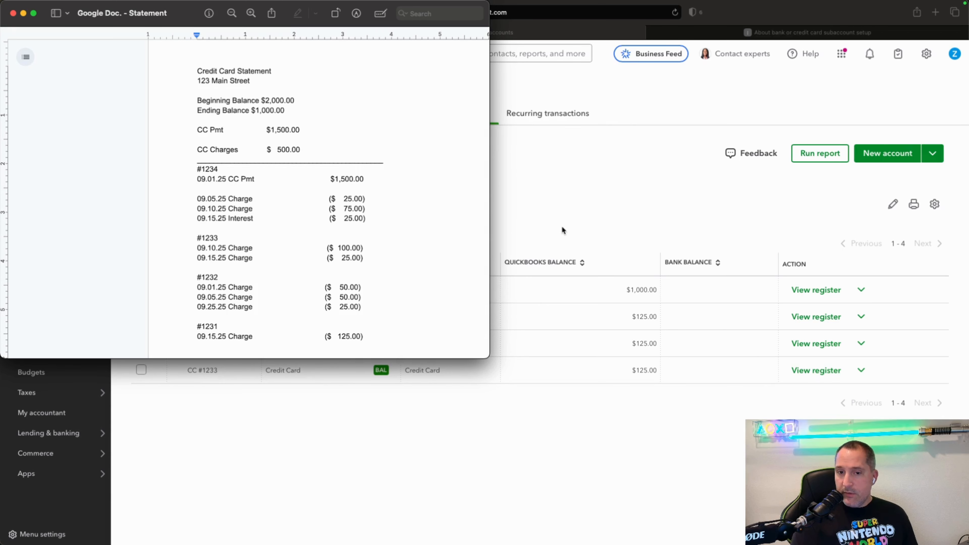
left_click(568, 228)
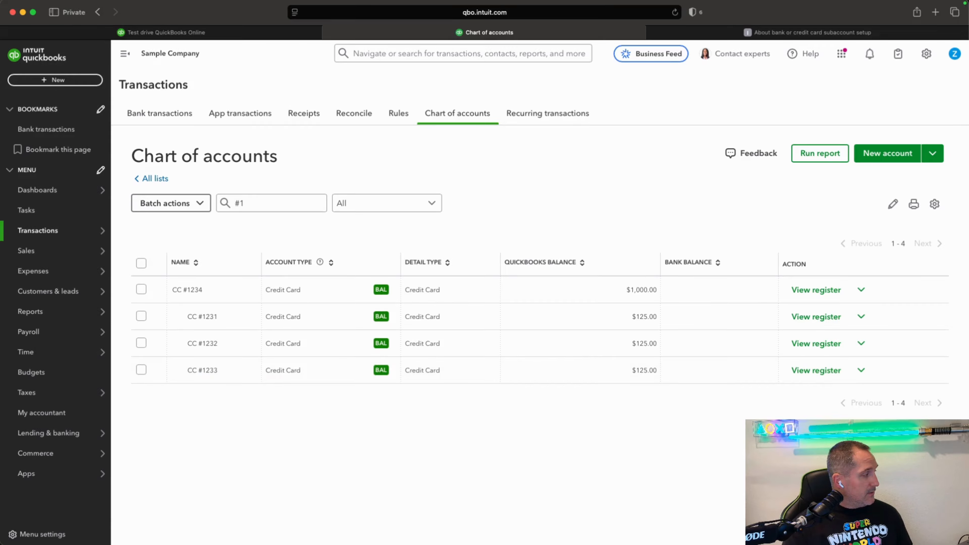
Bring up the parent-child reconciliation notes, review the step for transferring balances from child to parent, and return to the chart of accounts
key("super+Tab")
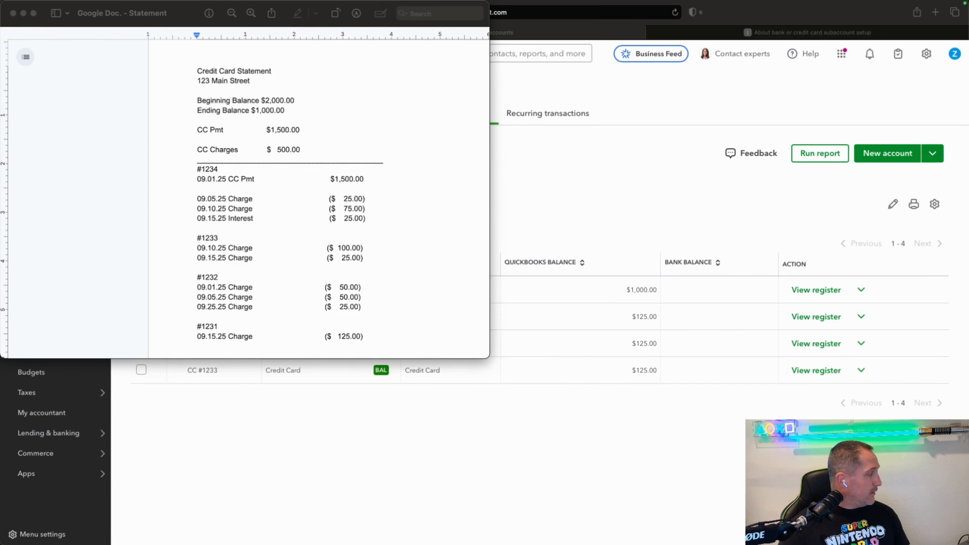
left_click_drag(1, 44, 149, 20)
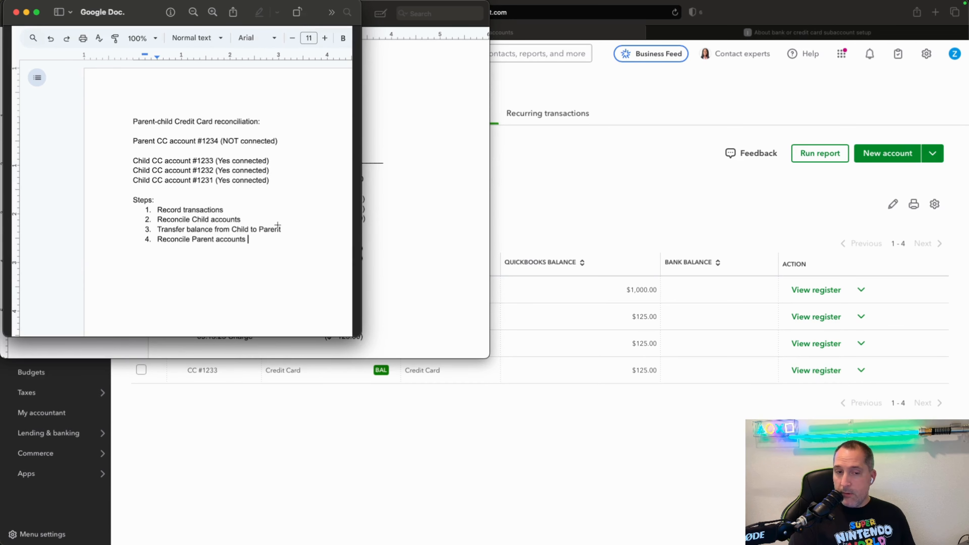
left_click_drag(232, 230, 268, 232)
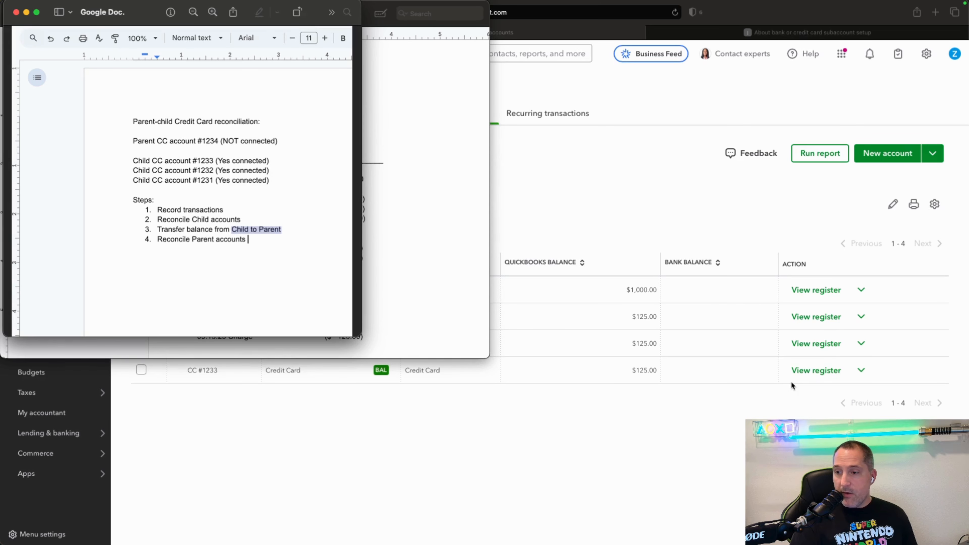
left_click(628, 160)
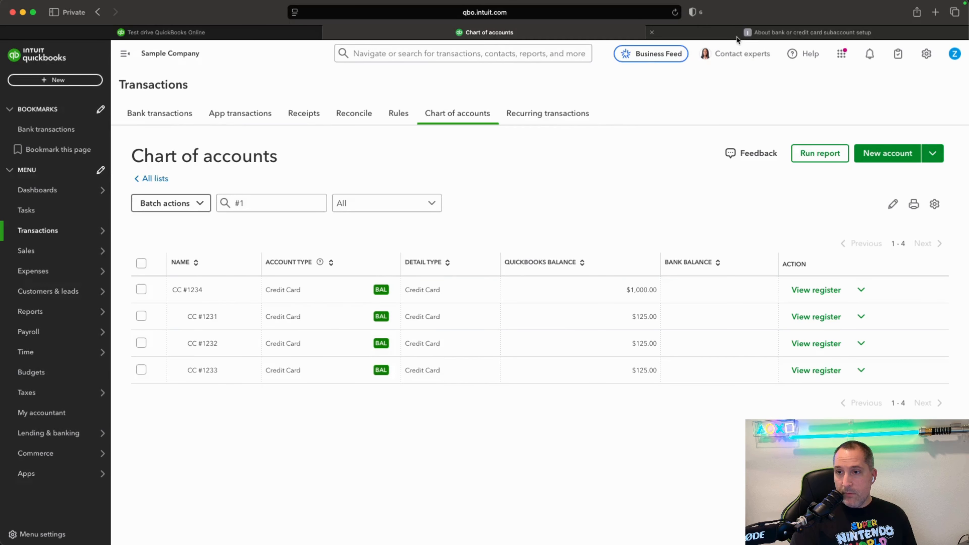
Read the subaccount setup article's account structure and Online Banking guidance, comparing it with the card accounts in the chart of accounts
left_click(728, 32)
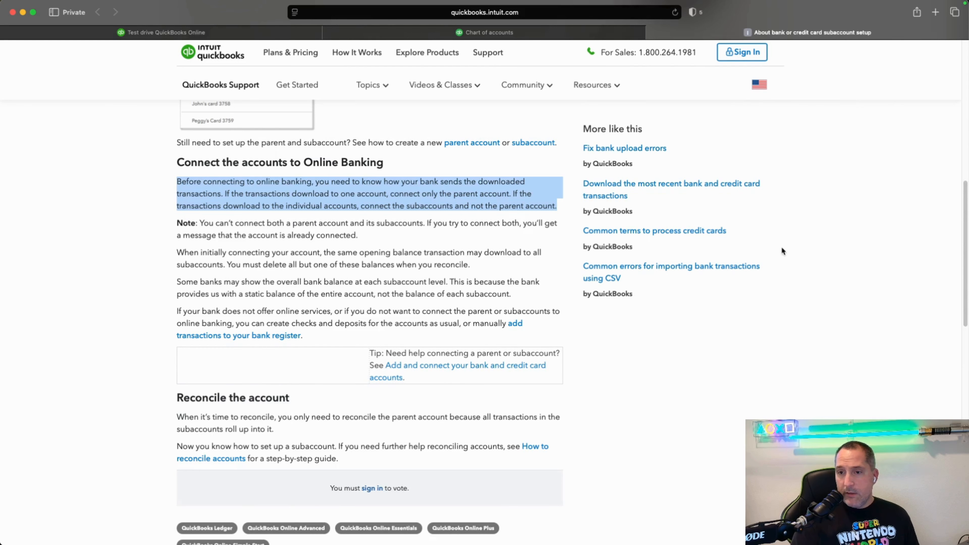
scroll(783, 249, "up", 8)
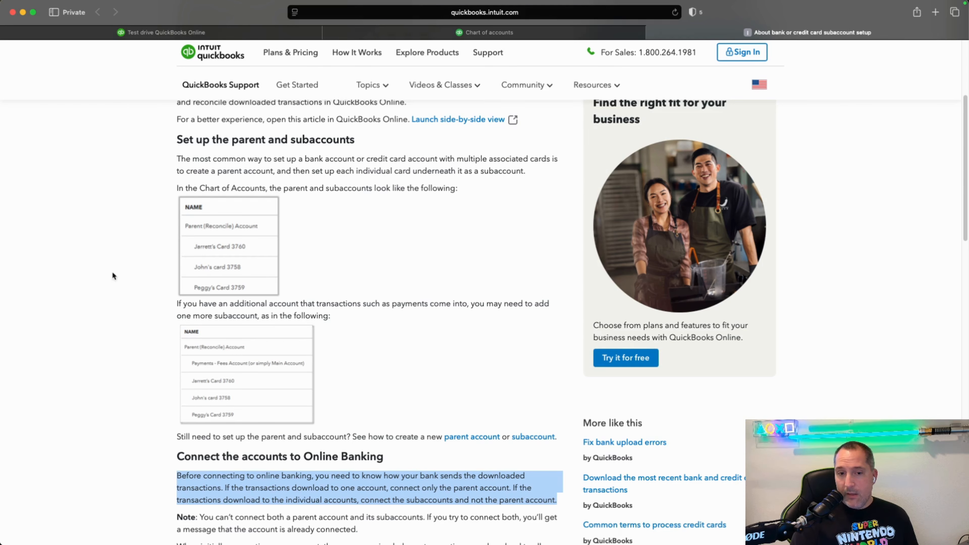
scroll(124, 295, "down", 2)
scroll(126, 297, "down", 3)
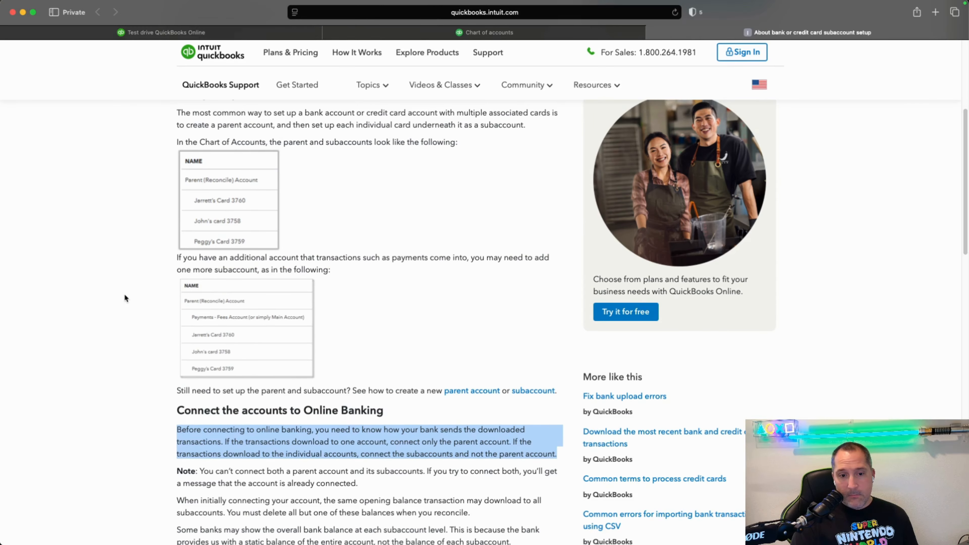
scroll(126, 298, "down", 2)
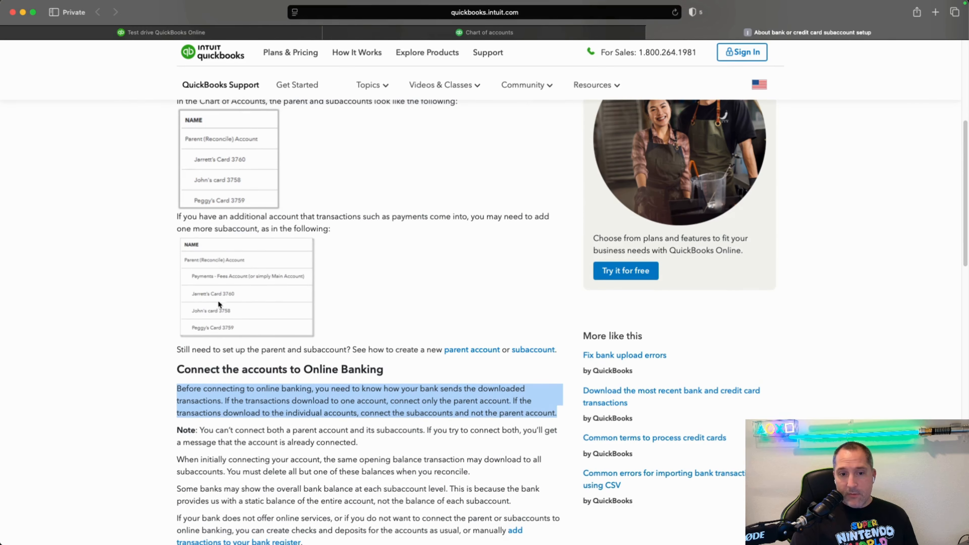
scroll(164, 301, "down", 10)
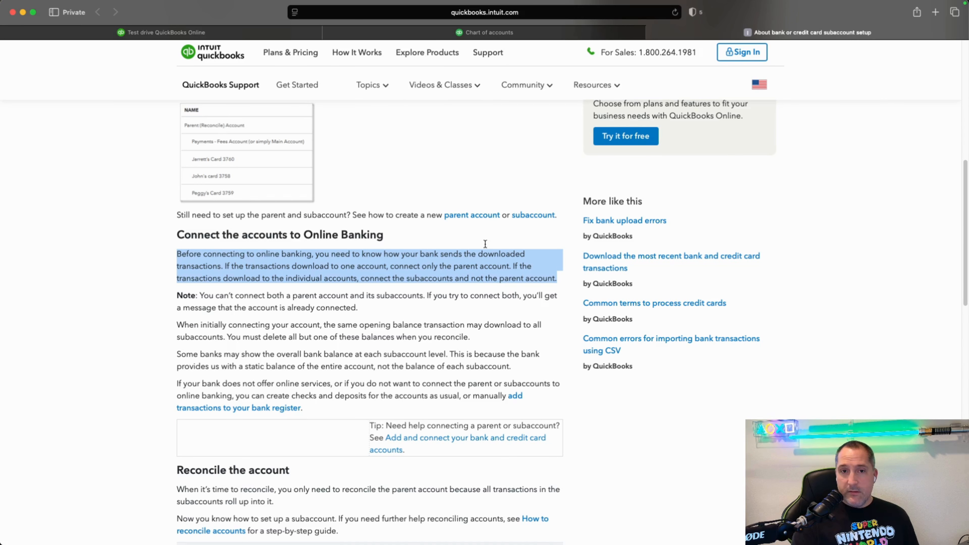
left_click(478, 33)
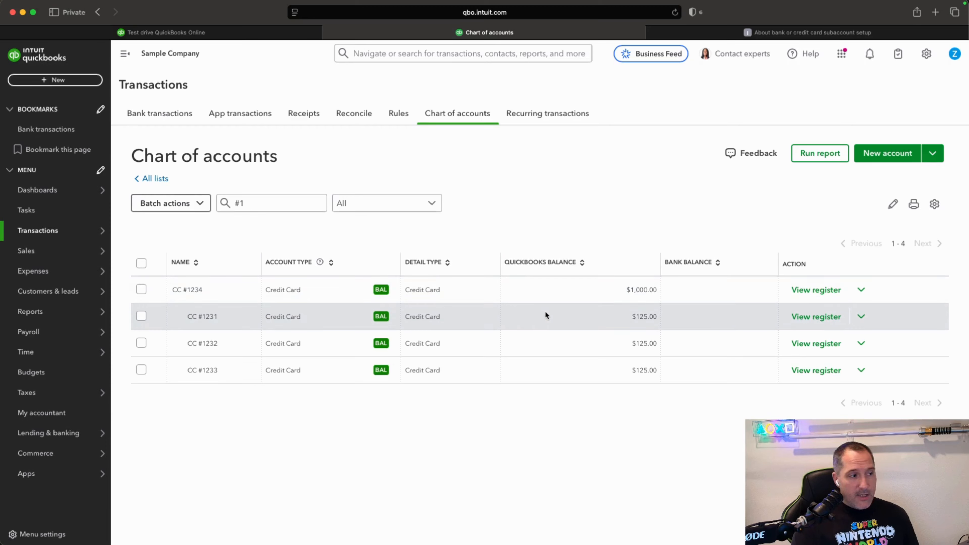
left_click(794, 33)
scroll(781, 198, "down", 1)
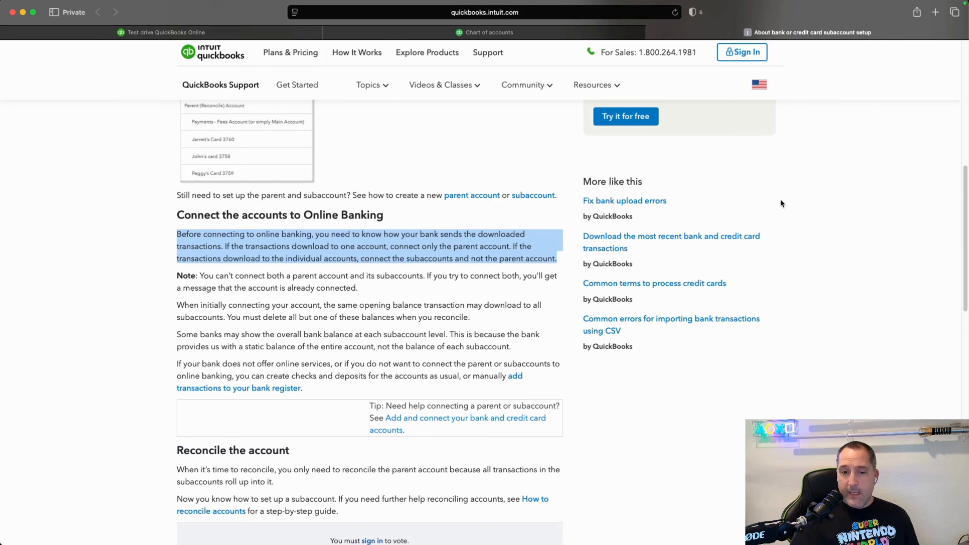
Read the article's guidance on reconciling only the parent account, and return to the chart of accounts
scroll(781, 203, "down", 5)
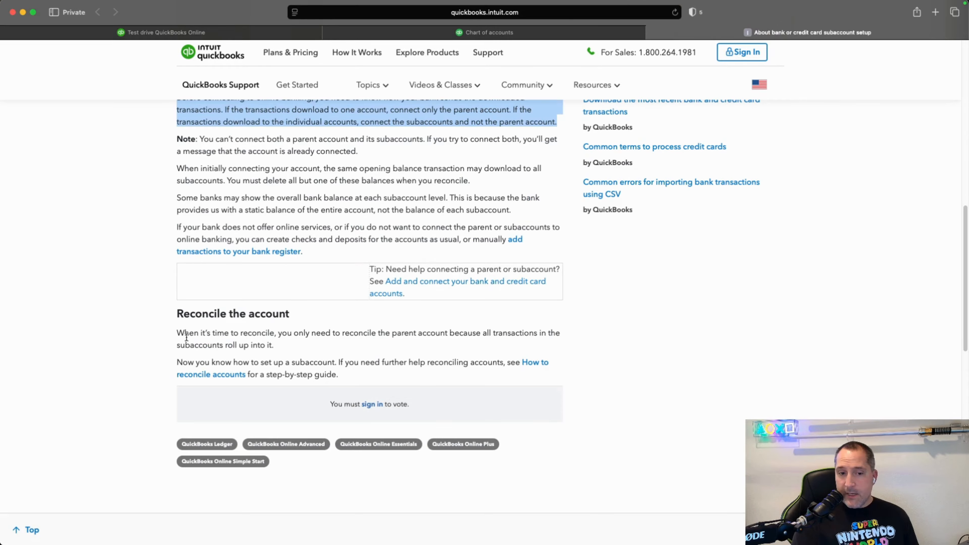
left_click_drag(177, 332, 282, 345)
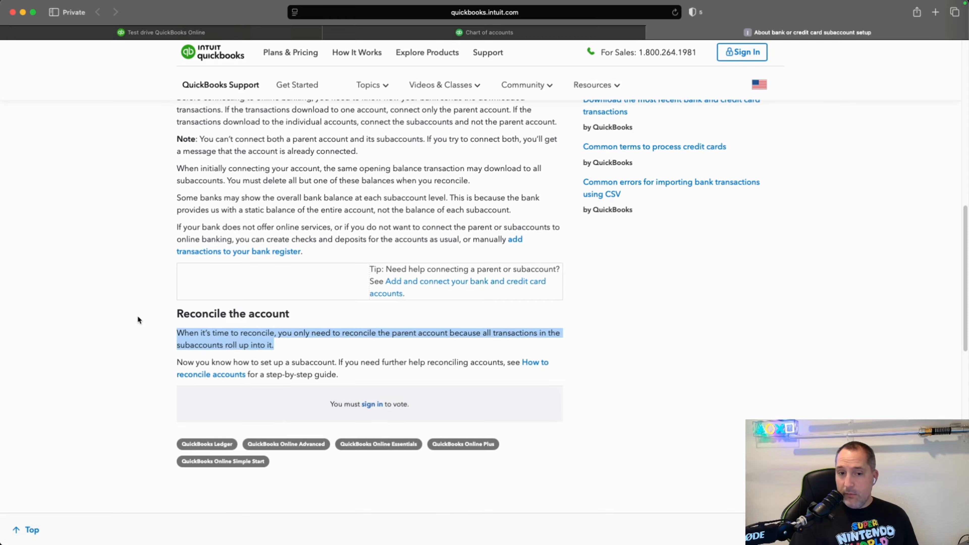
left_click(551, 36)
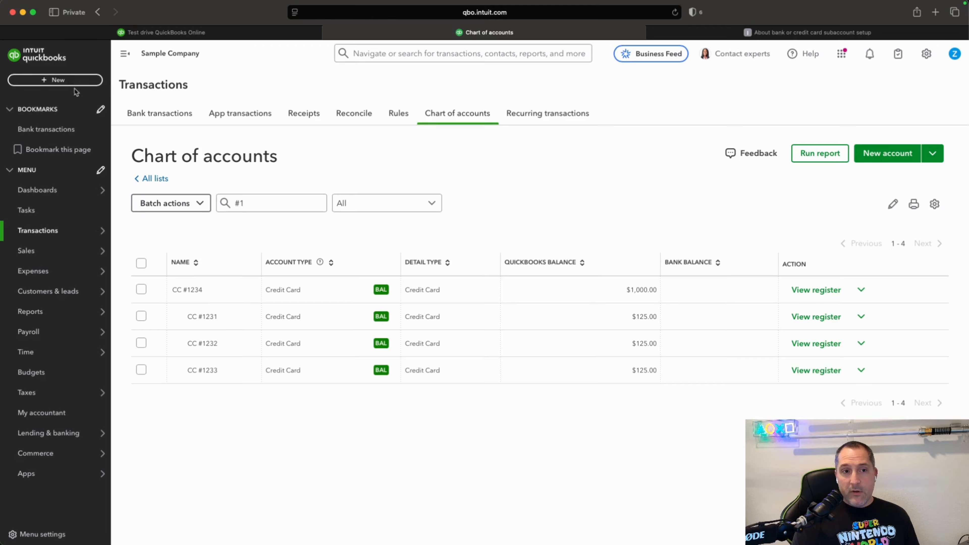
Look over the funds transfer form's source, destination and amount fields, close it unsaved, and reload the chart of accounts
left_click(67, 84)
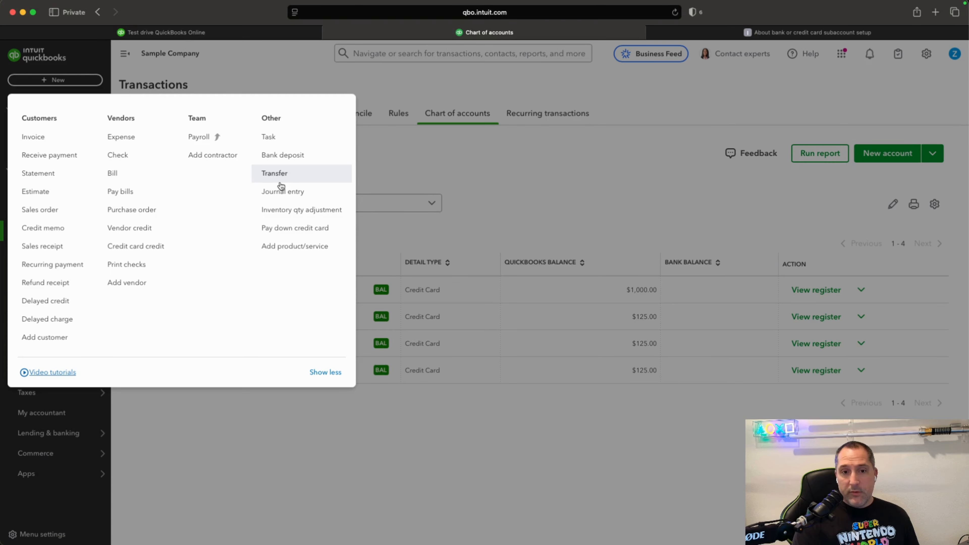
left_click(278, 175)
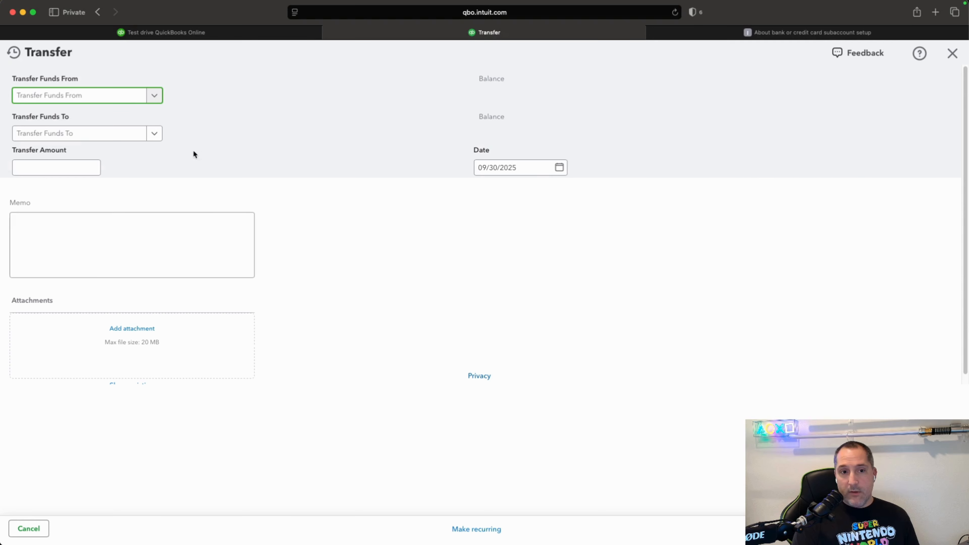
left_click(952, 53)
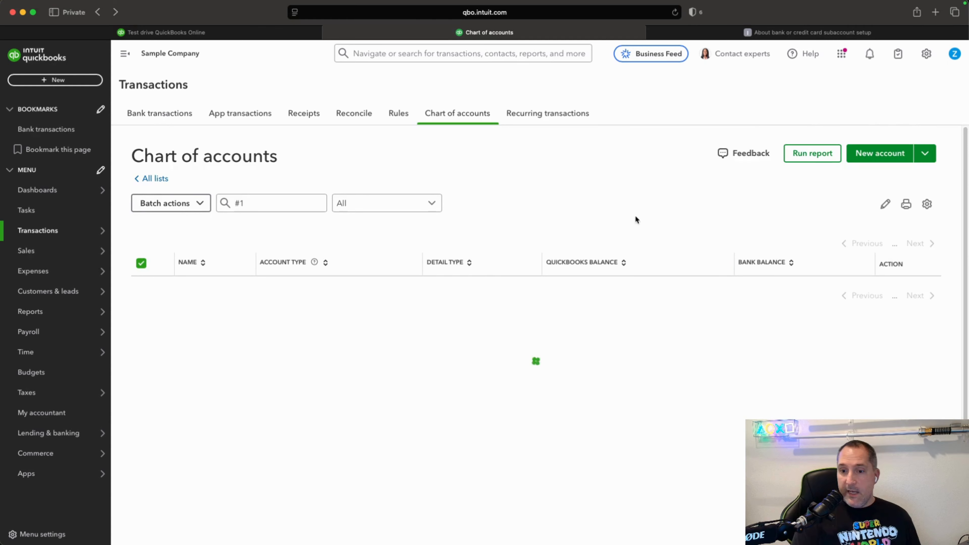
scroll(636, 218, "down", 3)
scroll(637, 217, "down", 1)
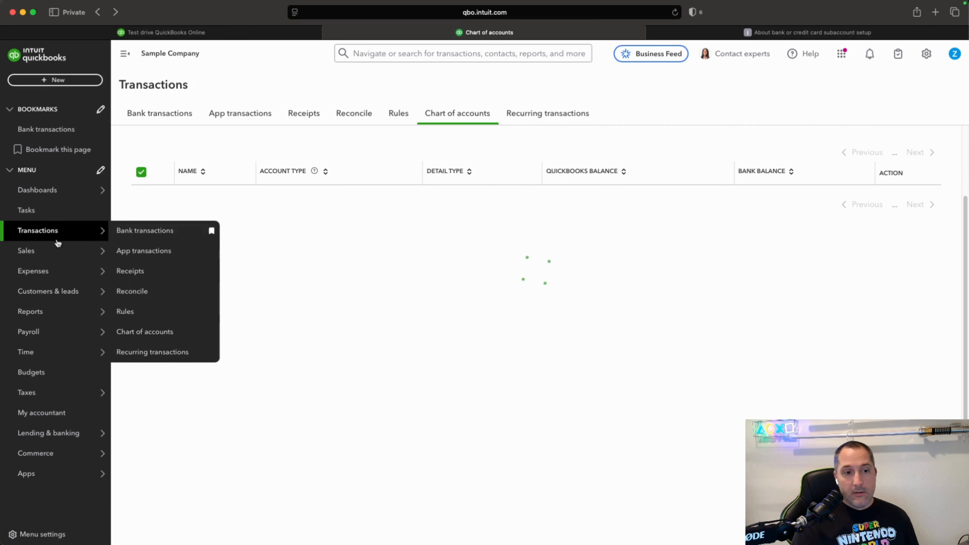
left_click(53, 252)
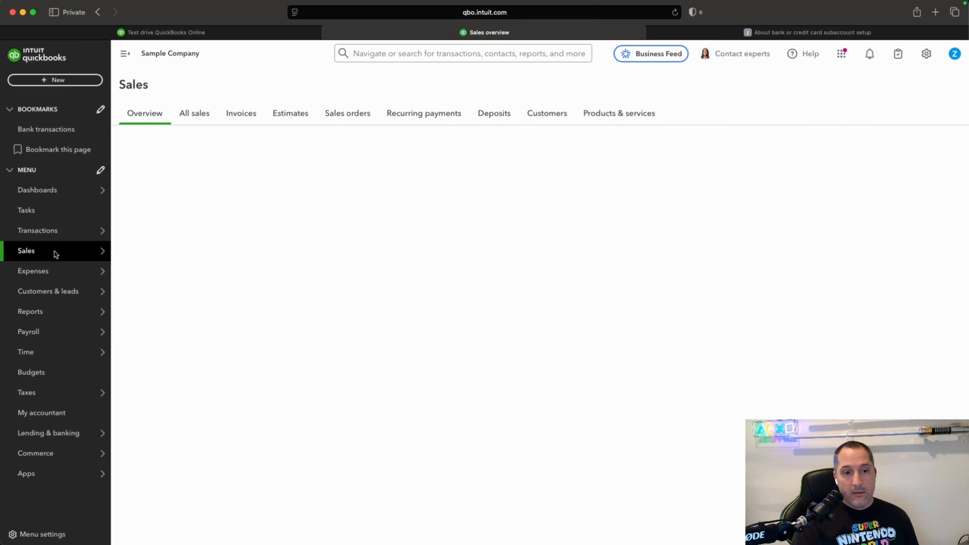
left_click(57, 230)
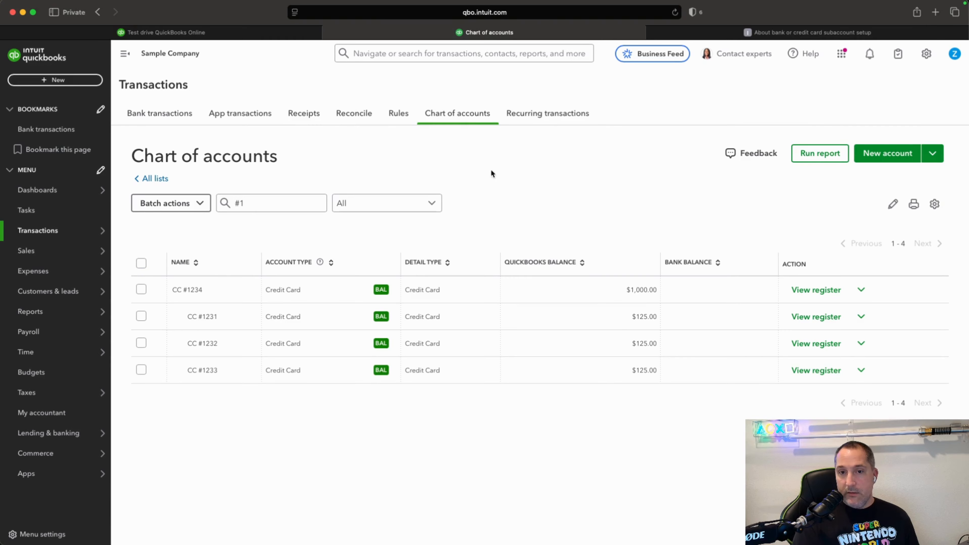
Open the register of child account CC #1233 from the chart of accounts
key("super+Tab")
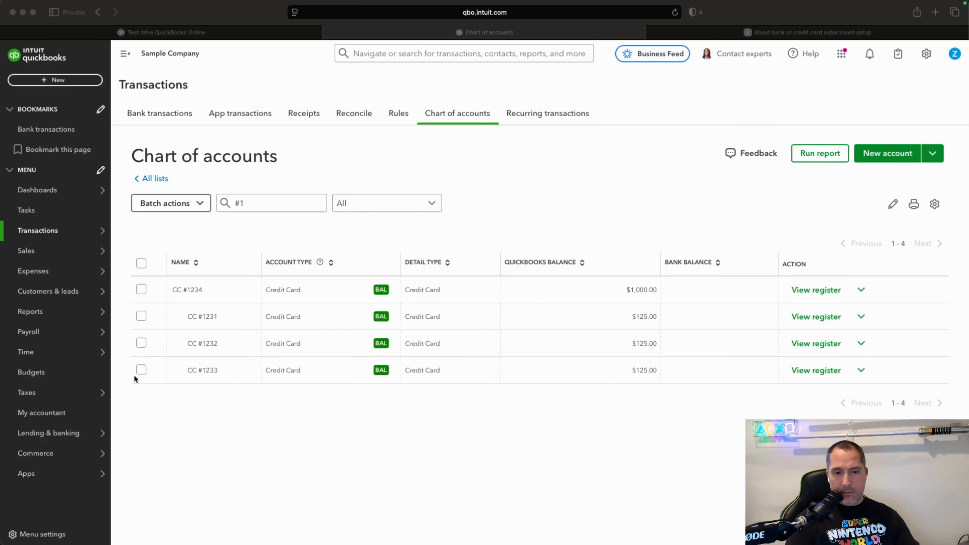
left_click(141, 370)
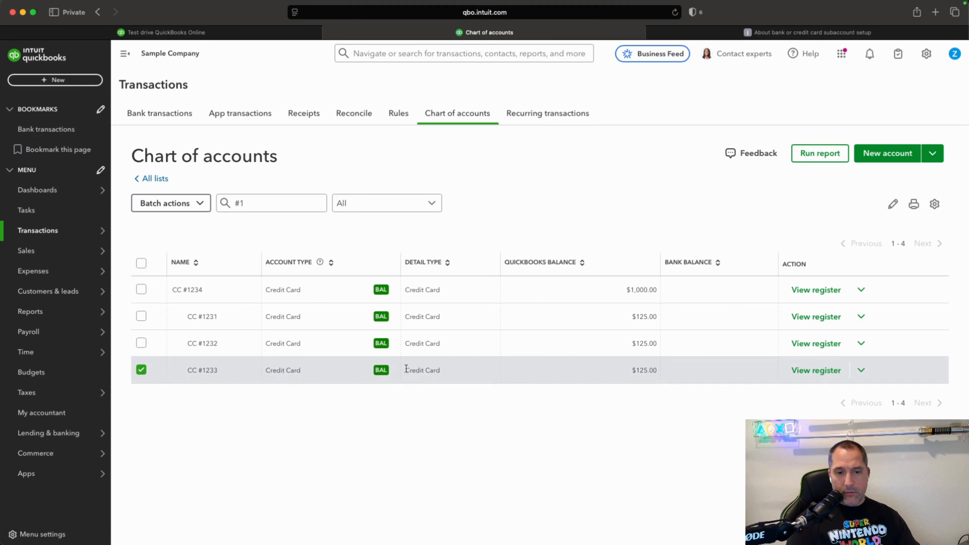
left_click(830, 369)
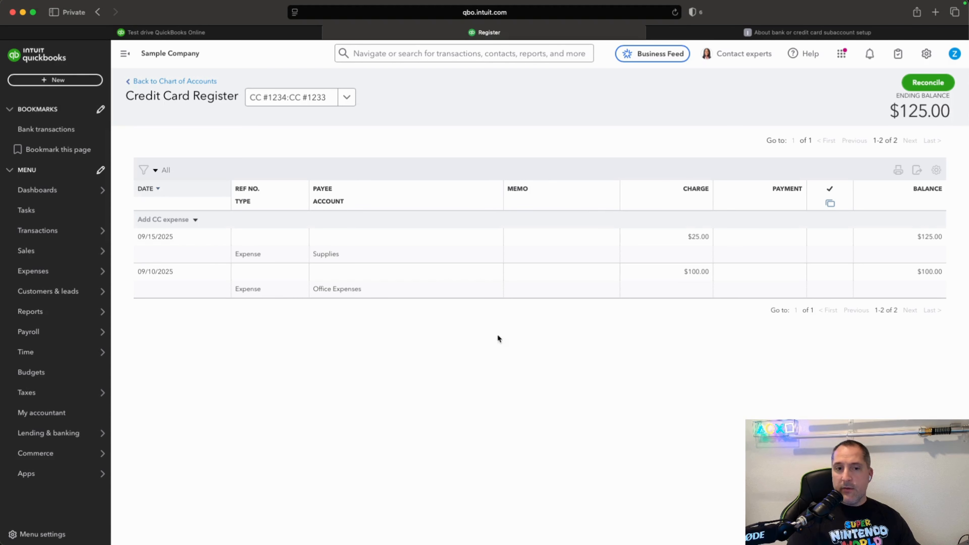
Examine the payment account, date and category line fields of a new expense form, and close it without saving
left_click(57, 80)
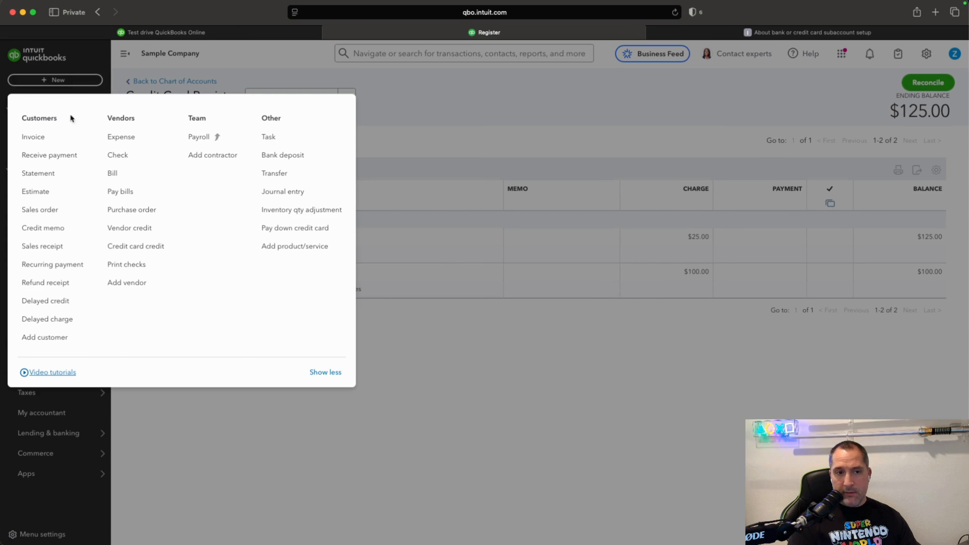
left_click(159, 144)
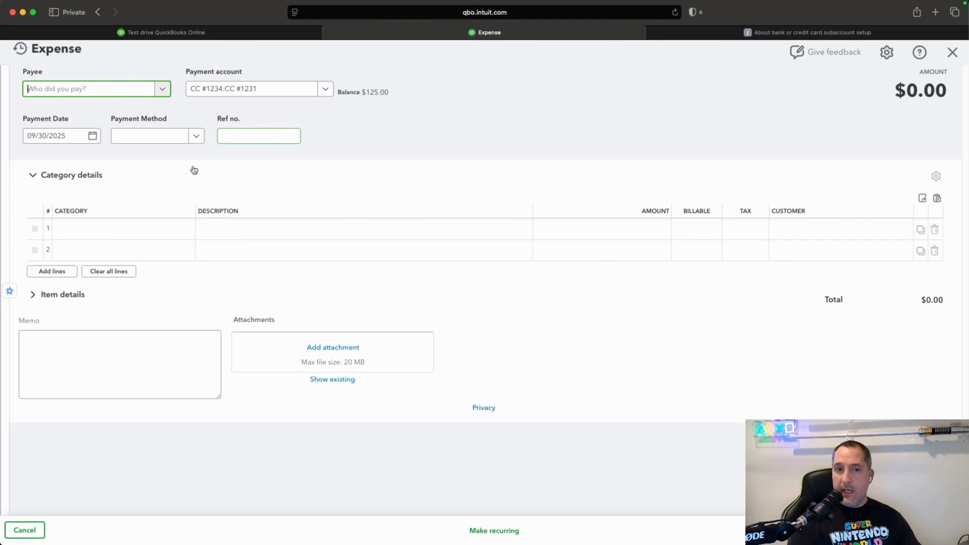
left_click(306, 92)
left_click(451, 185)
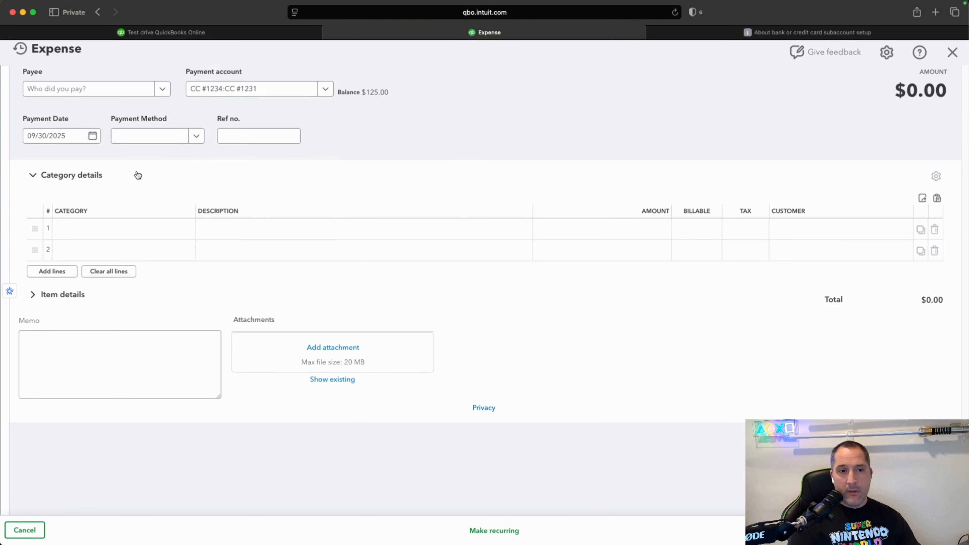
left_click(93, 136)
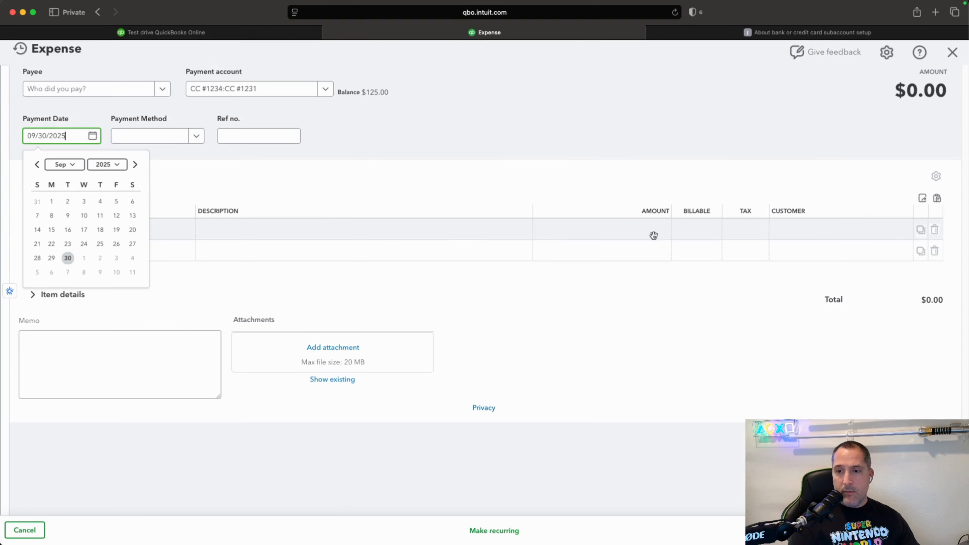
left_click(644, 233)
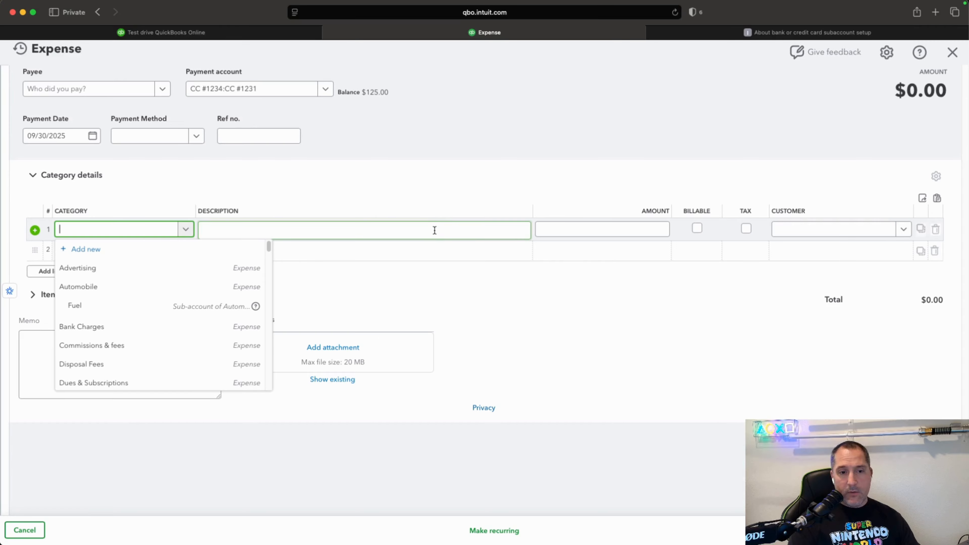
left_click(508, 298)
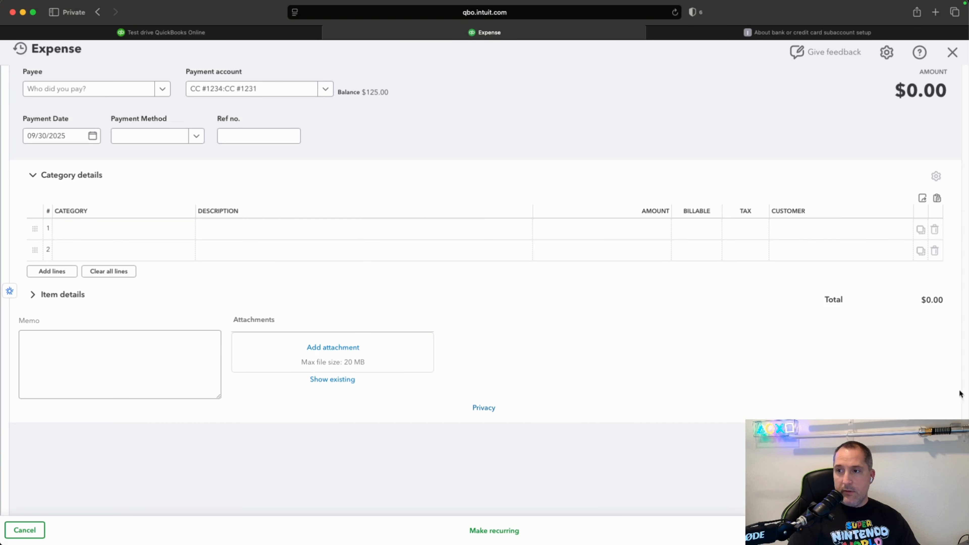
left_click(952, 52)
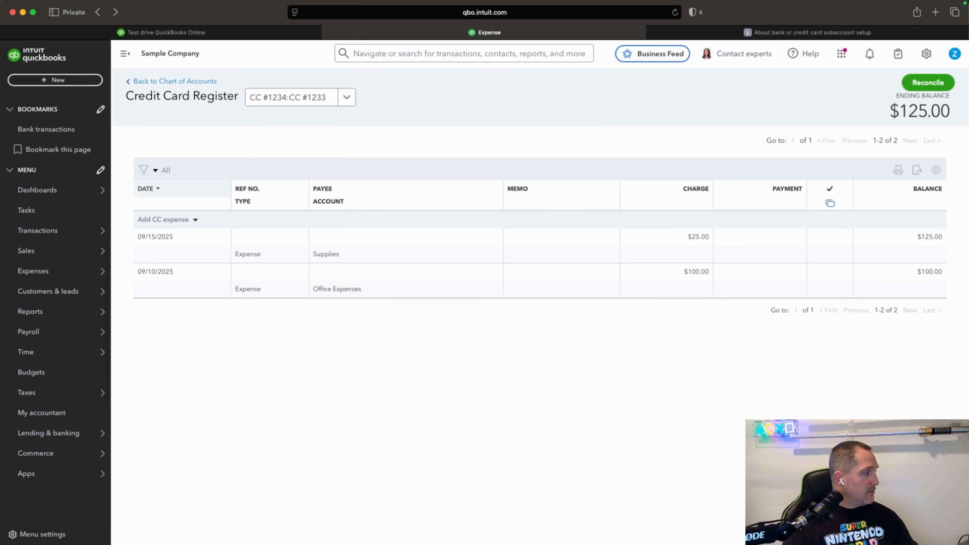
Bring up the credit card statement and compare its #1233 charges with the CC #1233 register
key("super+Tab")
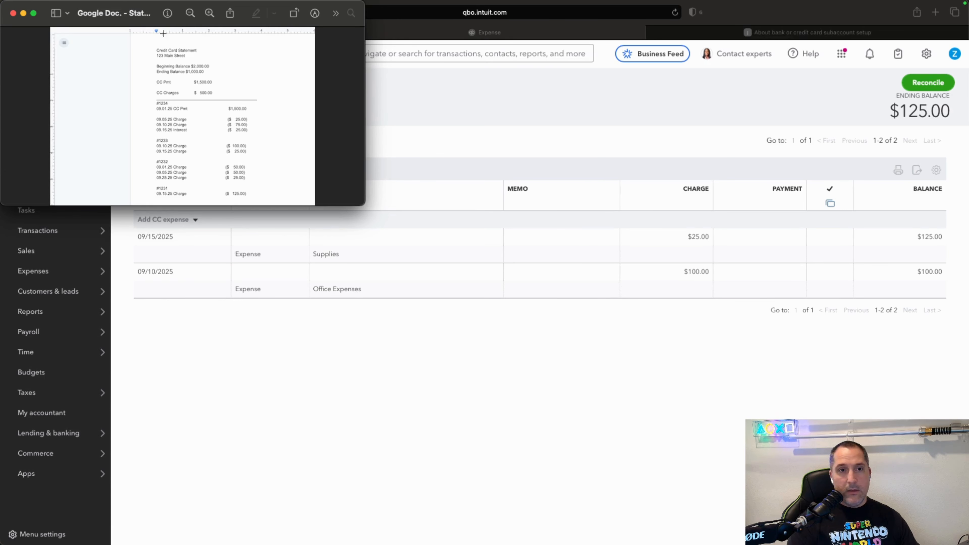
mouse_move(160, 23)
left_mouse_down()
mouse_move(206, 111)
mouse_move(265, 142)
mouse_move(206, 111)
mouse_move(144, 30)
mouse_move(159, 22)
left_mouse_up()
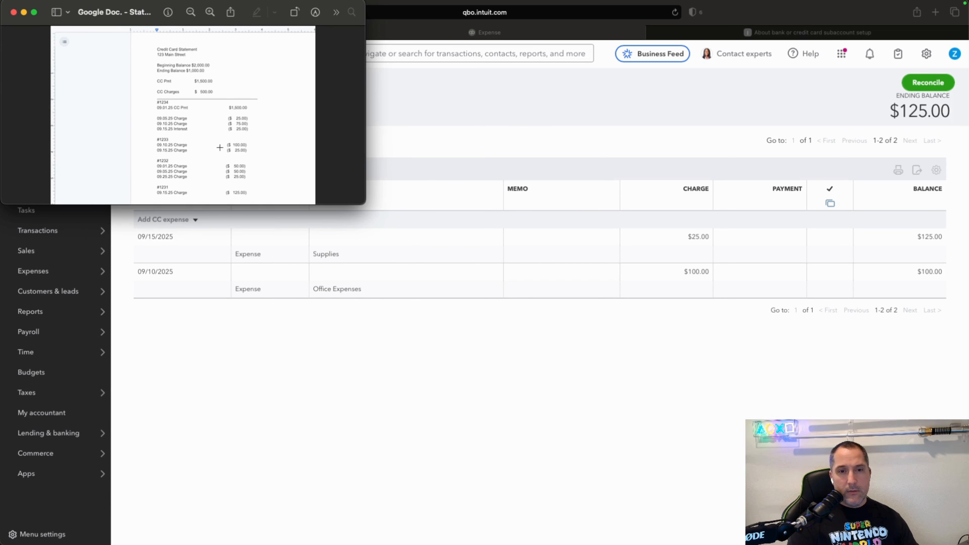
left_click_drag(227, 142, 244, 149)
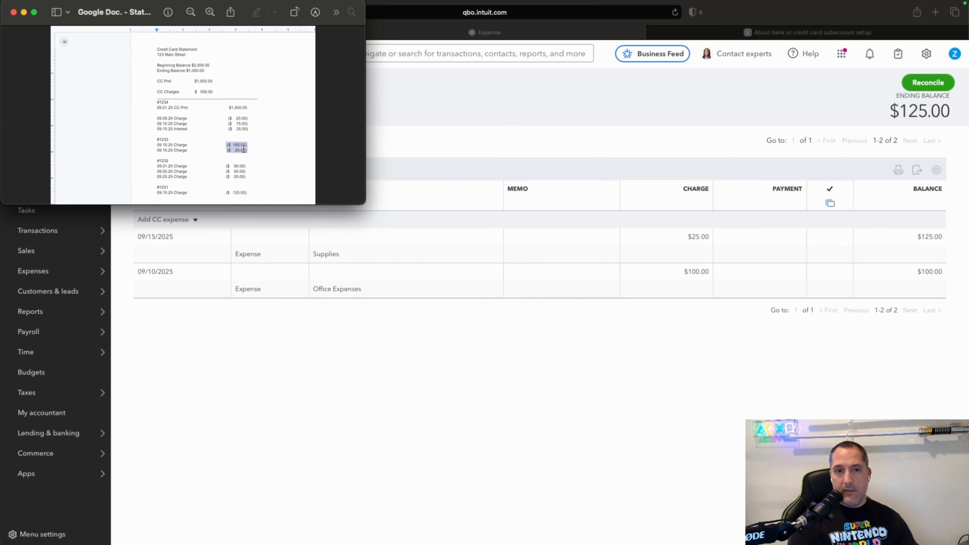
left_click(659, 147)
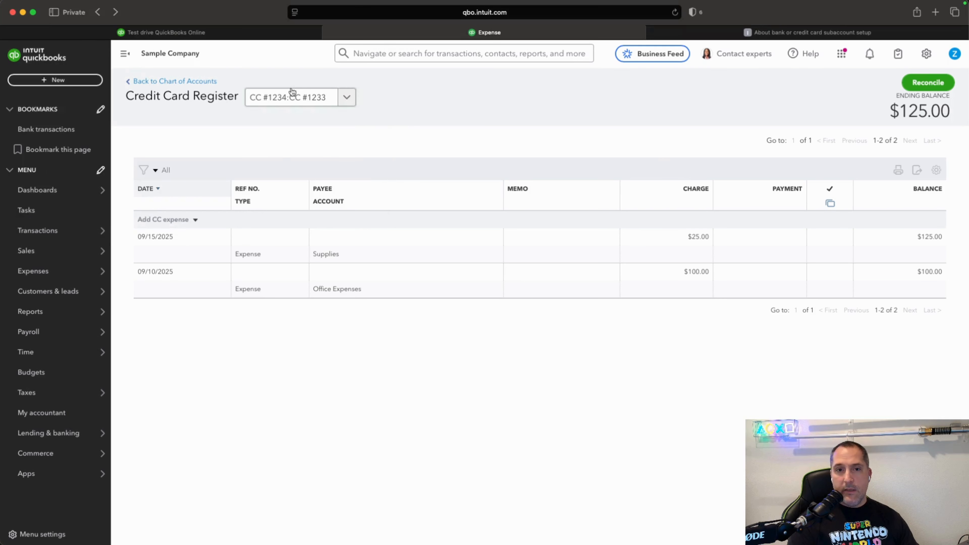
Switch the register to child account CC #1232 and compare its transactions with the #1232 charges on the statement
left_click(348, 99)
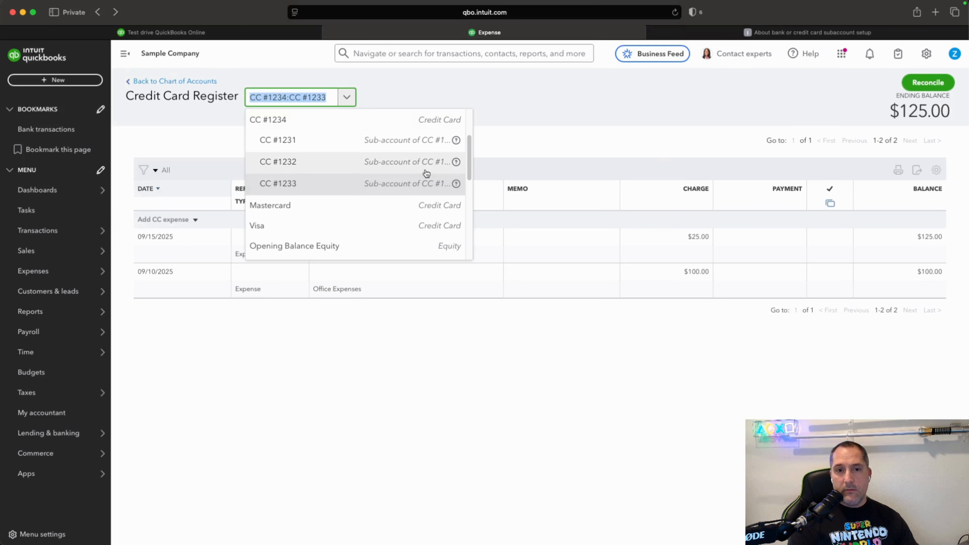
left_click(331, 162)
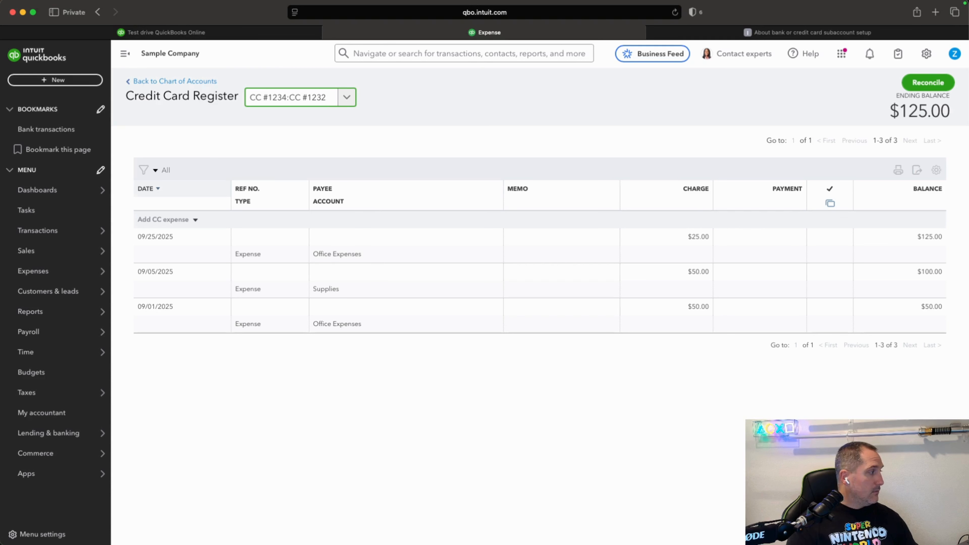
key("super+Tab")
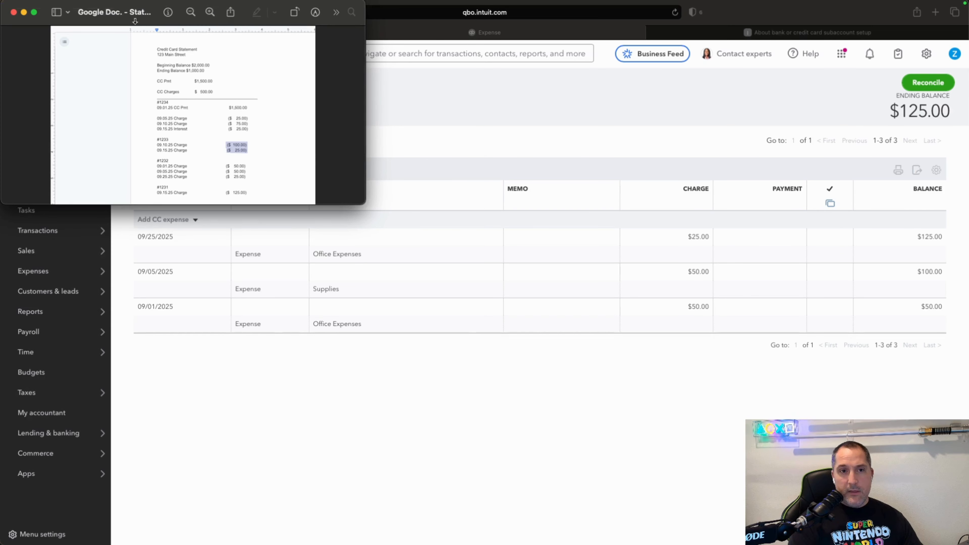
mouse_move(135, 19)
left_mouse_down()
mouse_move(253, 248)
mouse_move(255, 129)
mouse_move(187, 33)
mouse_move(138, 24)
left_mouse_up()
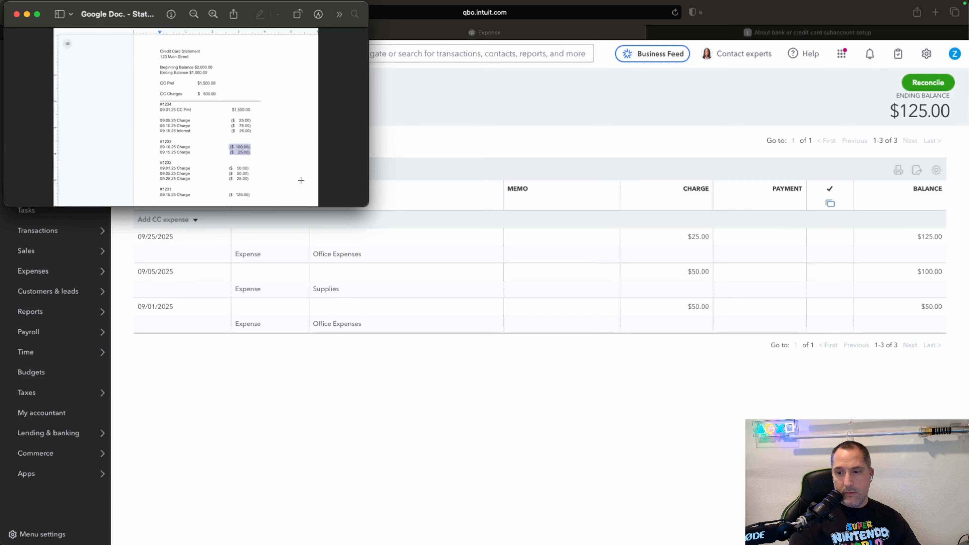
left_click(398, 153)
Review a blank expense form again as the way to enter child card charges, and return to the CC #1232 register unsaved
left_click(82, 80)
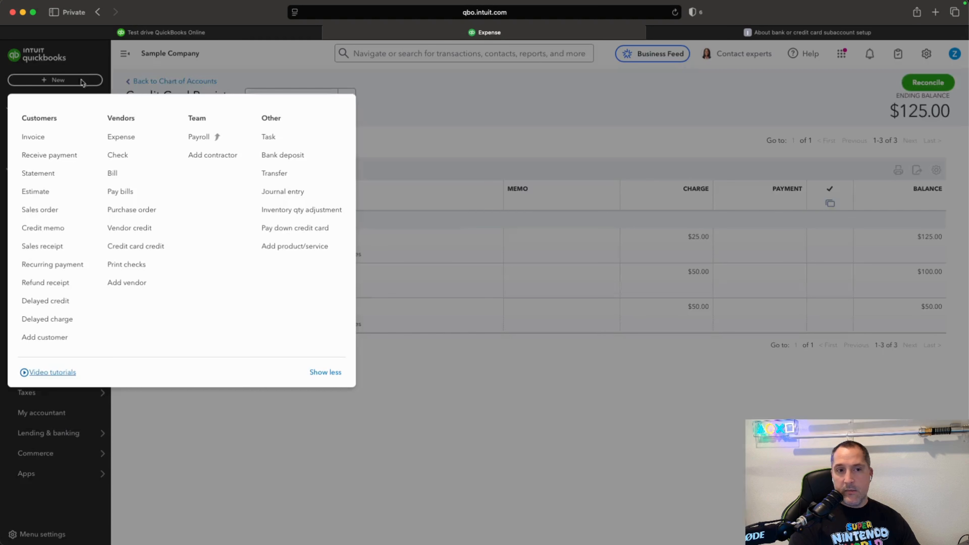
left_click(107, 145)
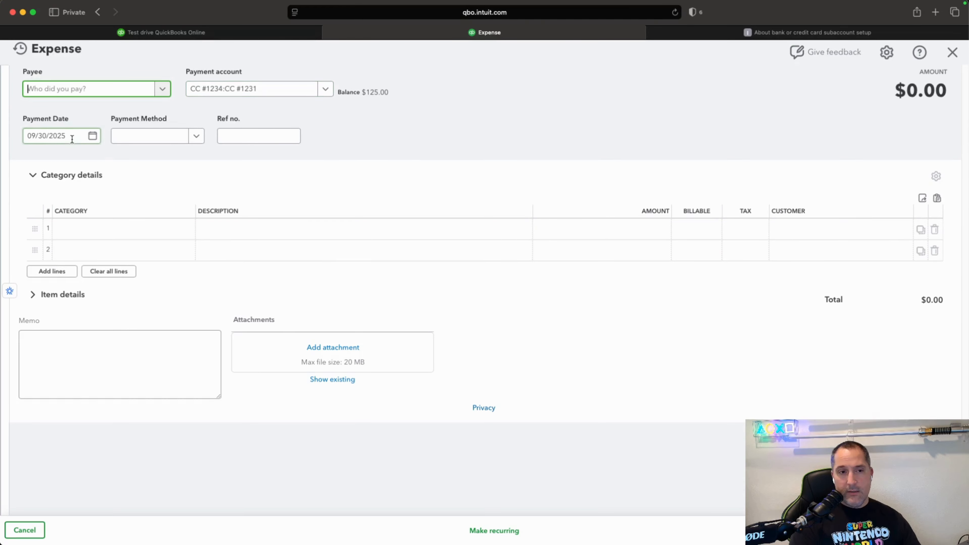
left_click(158, 227)
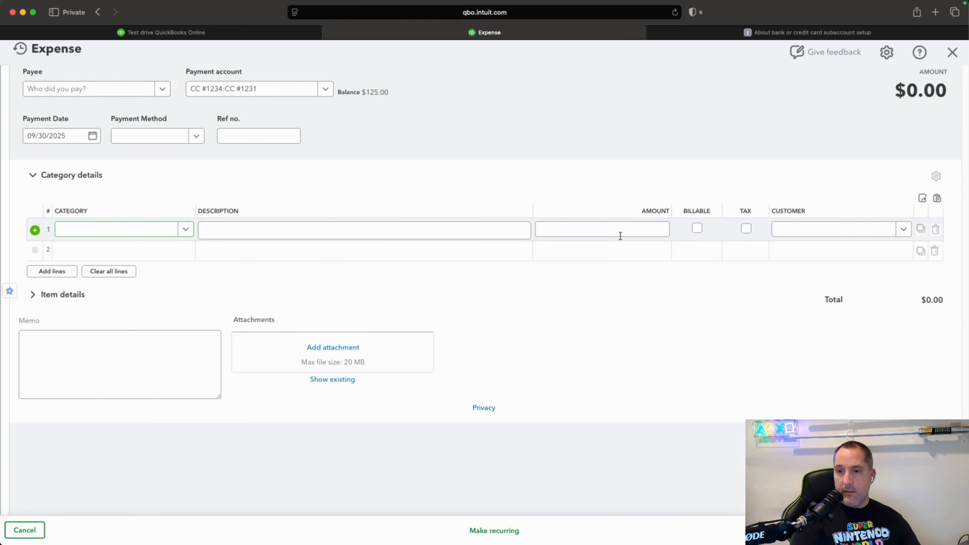
left_click(956, 61)
left_click(956, 61)
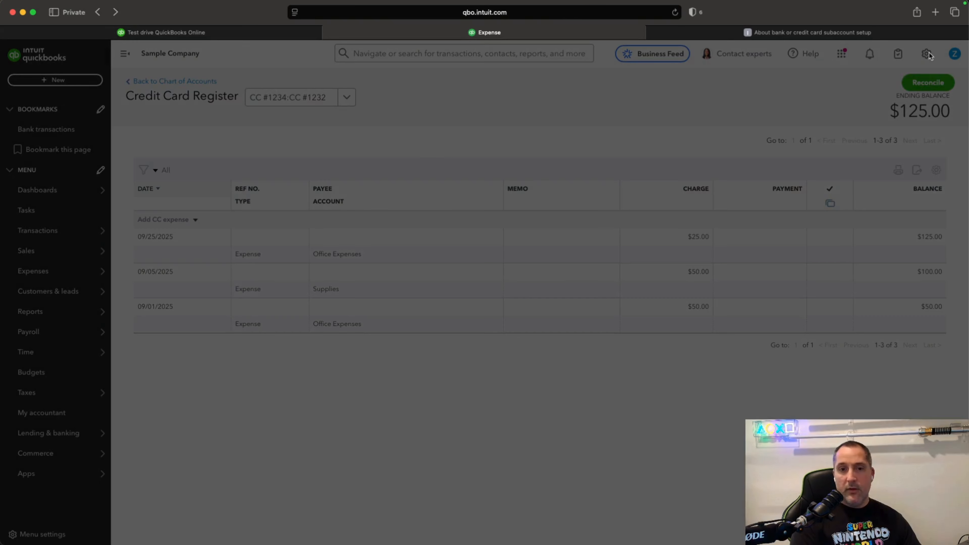
left_click(798, 124)
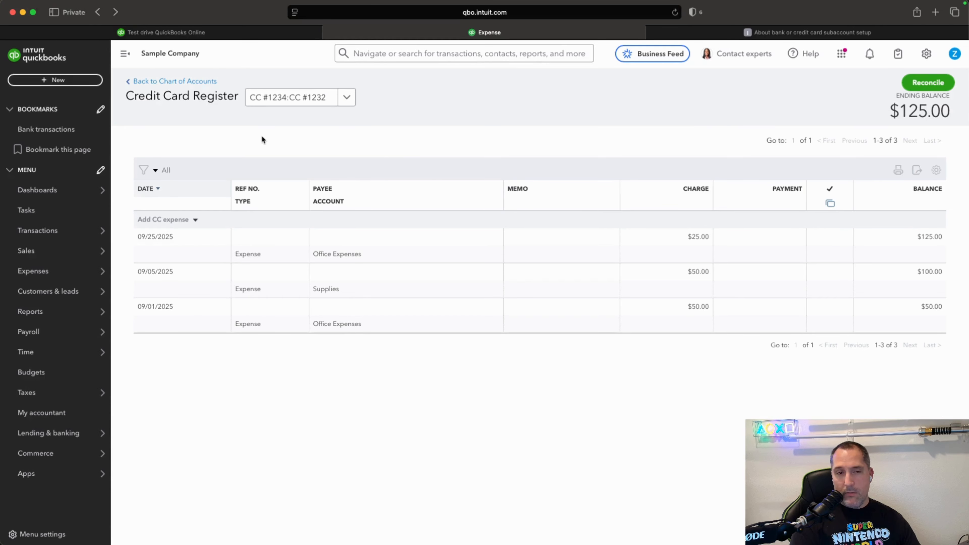
Return to the chart of accounts, select the three child card accounts, and open the CC #1231 register
left_click(187, 81)
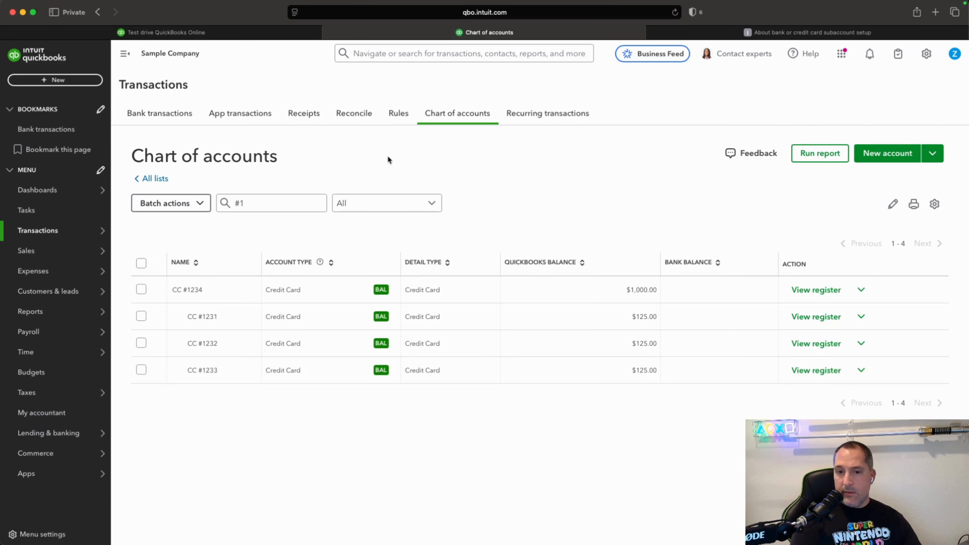
left_click(141, 369)
left_click(141, 343)
left_click(142, 317)
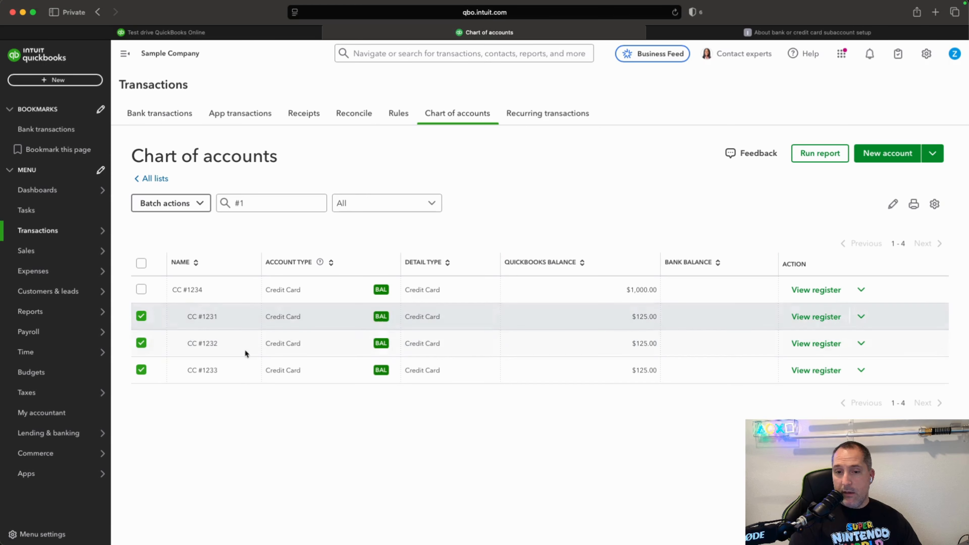
left_click(800, 321)
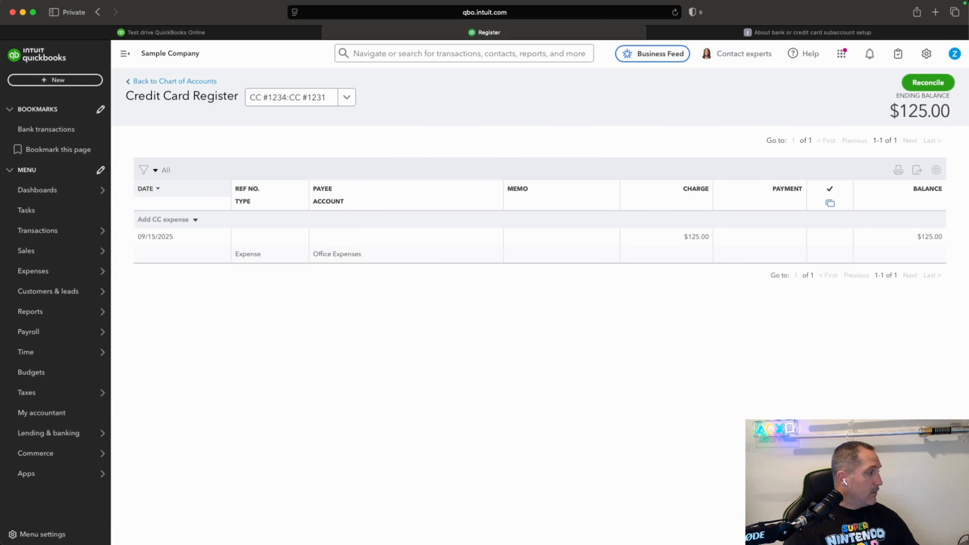
Compare the CC #1231 register with the #1231 charge on the statement, and switch the register to parent account CC #1234
key("super+Tab")
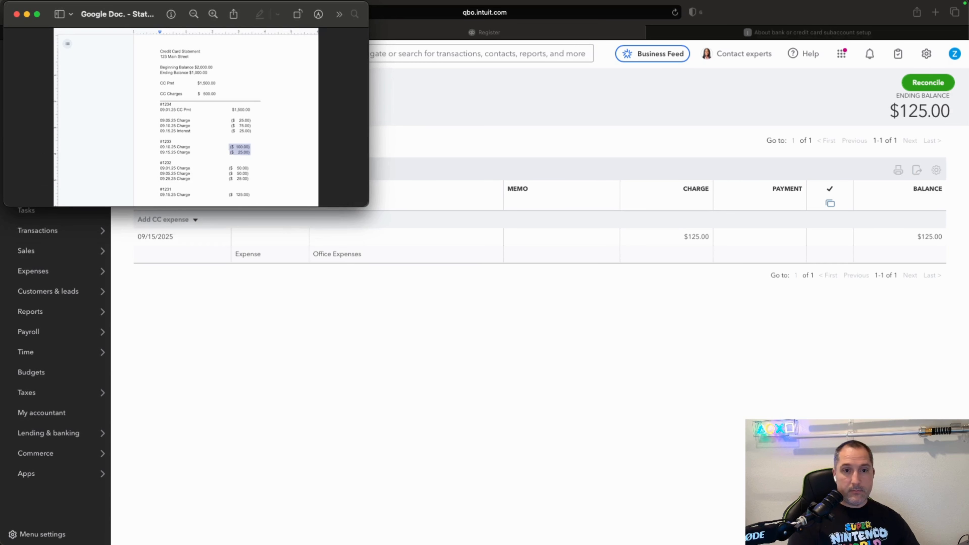
left_click(678, 421)
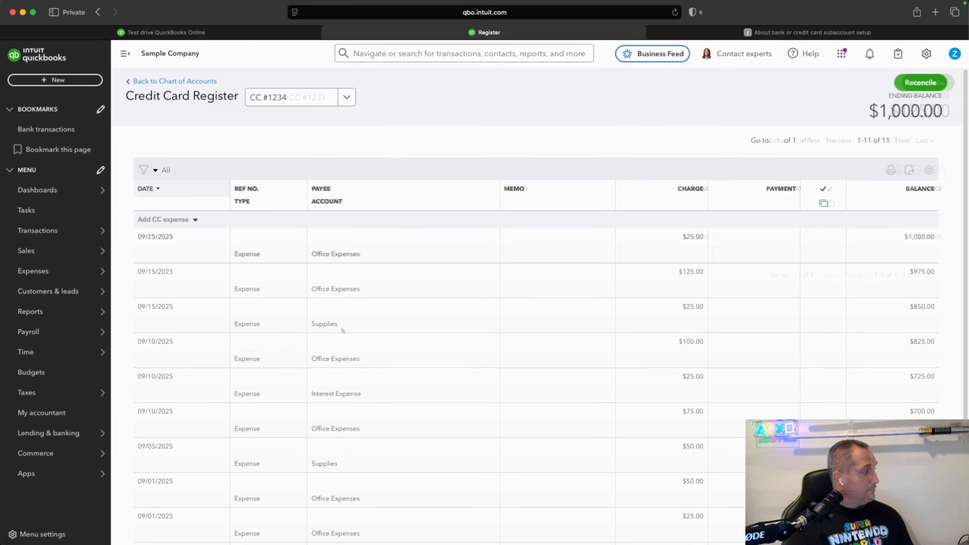
Bring up the parent-child reconciliation notes, highlight "Transfer balance" in step 3, and return to the CC #1234 register
key("super+Tab")
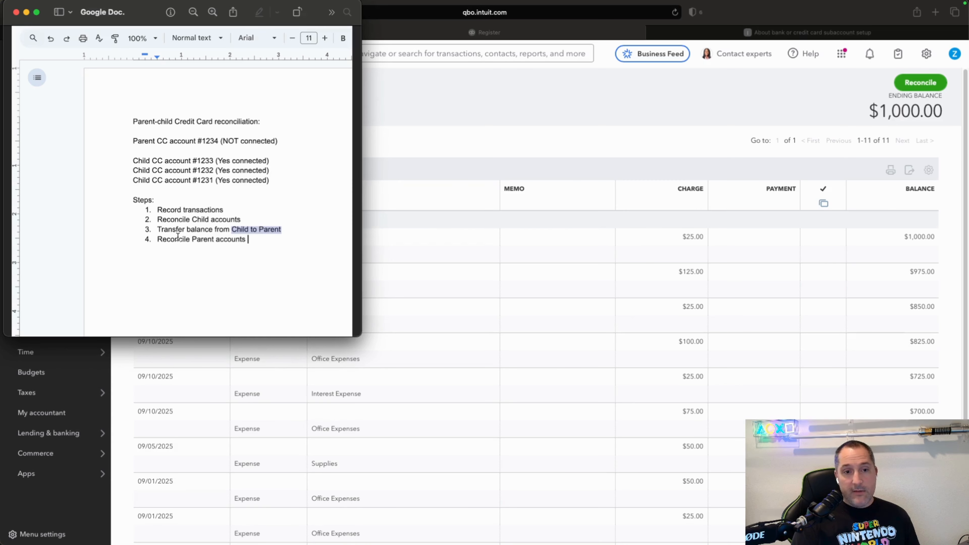
left_click_drag(155, 228, 213, 229)
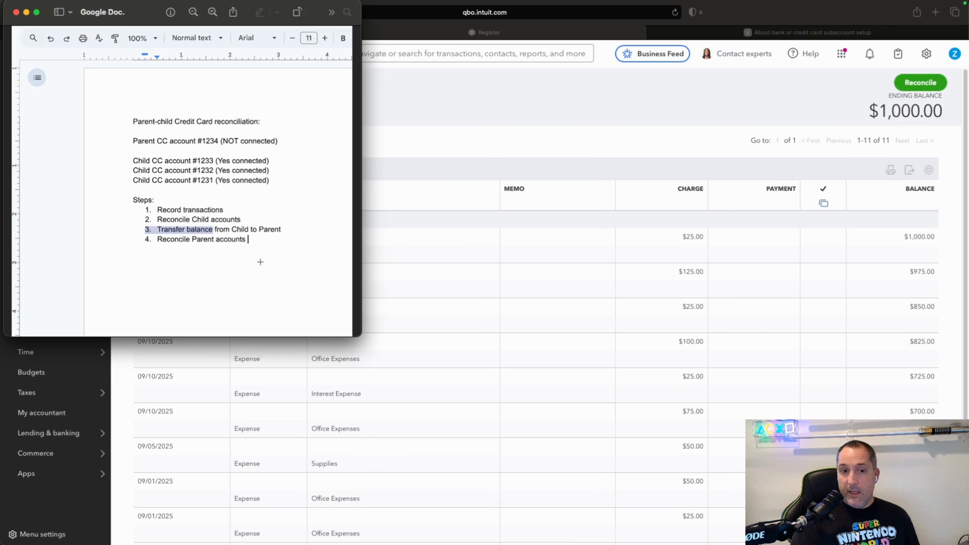
left_click(408, 200)
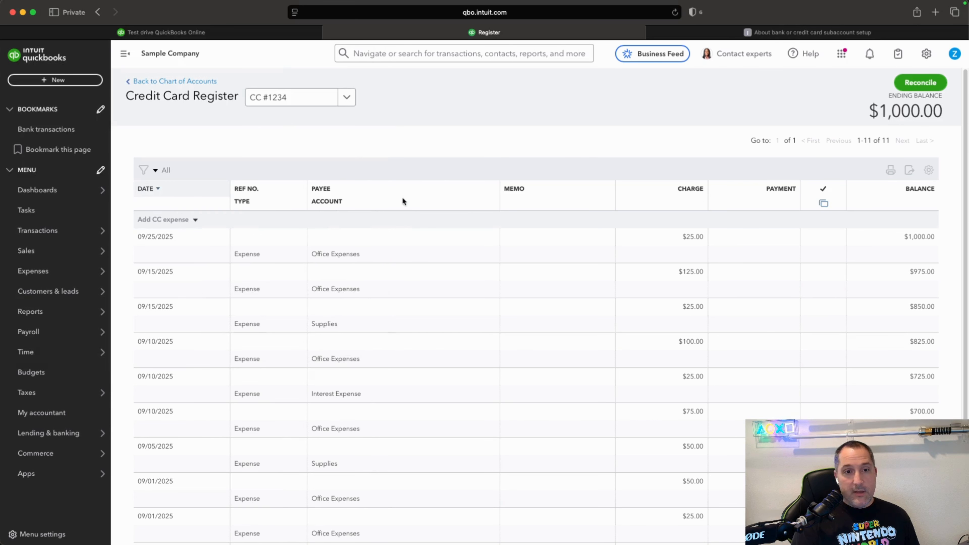
Open the reconciliation setup for CC #1234 and consult the credit card statement in a reduced window
mouse_move(76, 230)
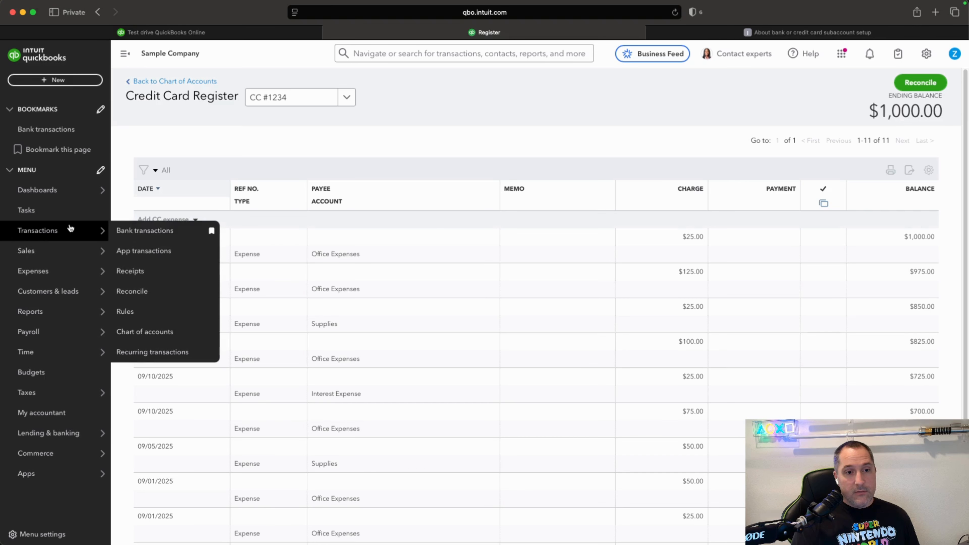
left_click(160, 291)
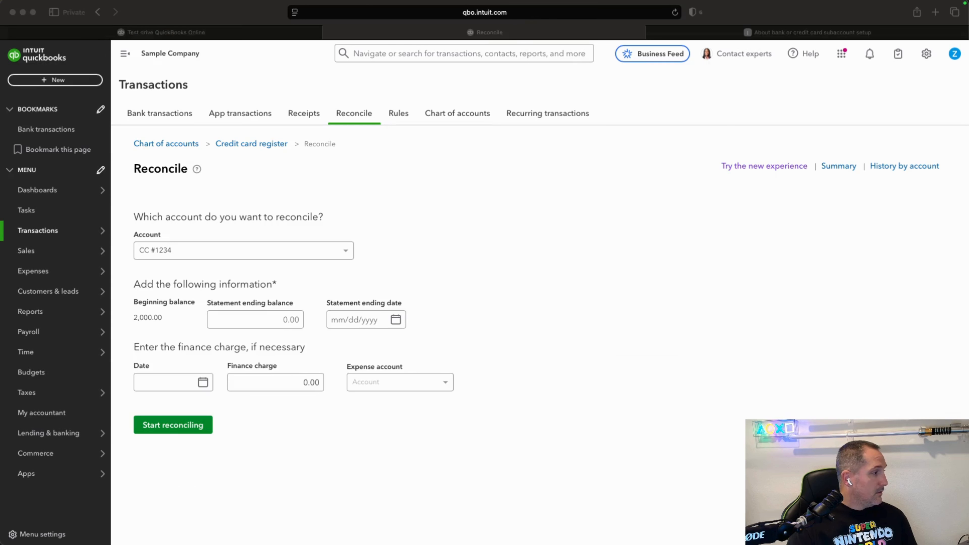
key("super+Tab")
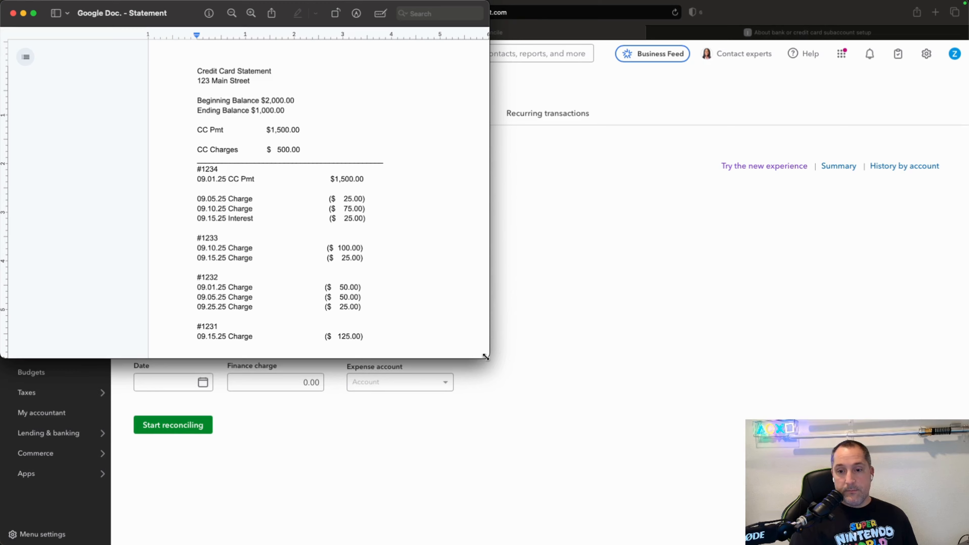
left_click_drag(485, 356, 368, 205)
left_click(312, 304)
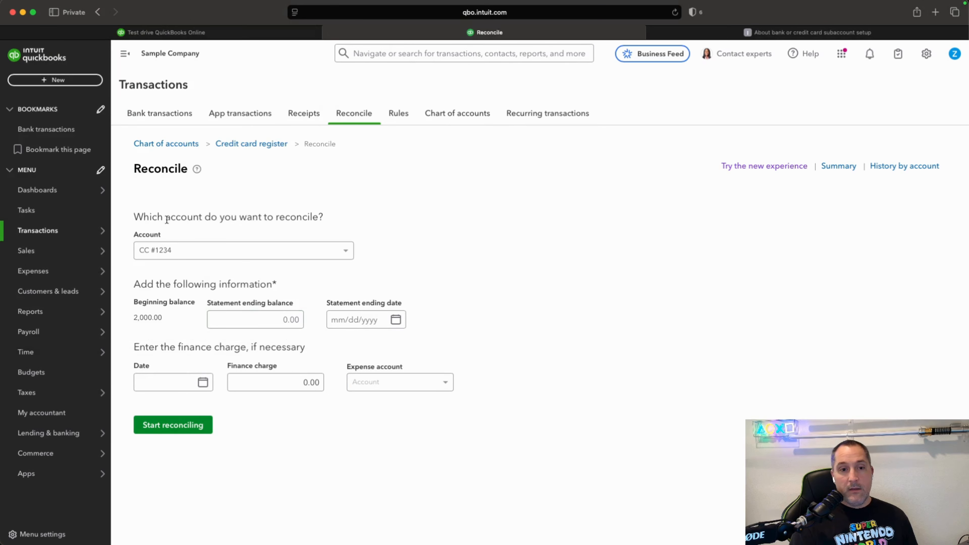
Start reconciling CC #1234 with a statement ending balance of 1,000.00 and an ending date of September 30, 2025
key("super+Tab")
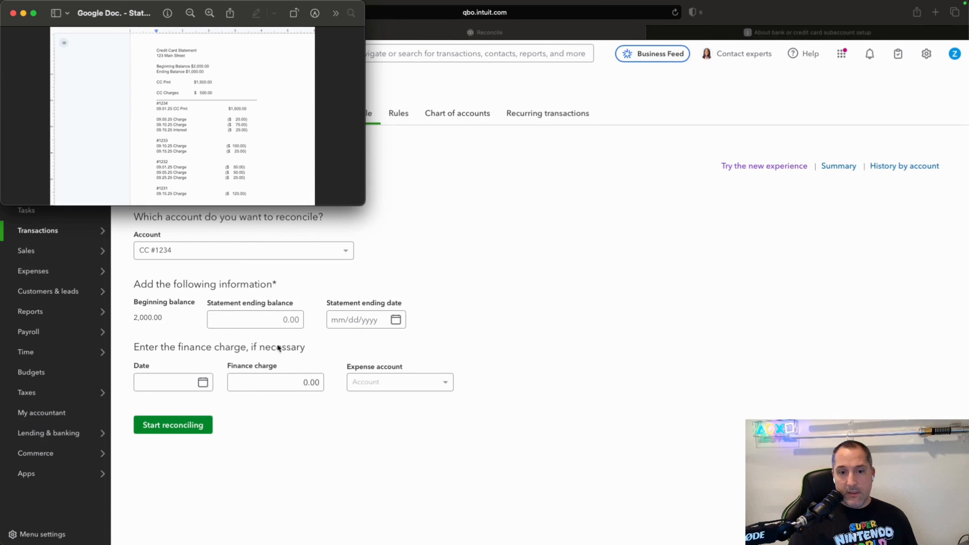
left_click(273, 319)
type("1000.0")
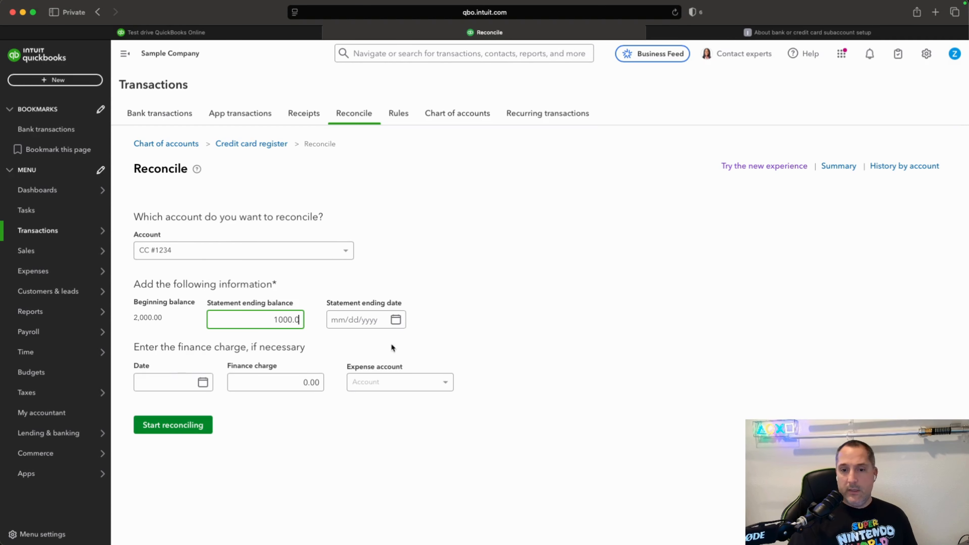
key("Tab")
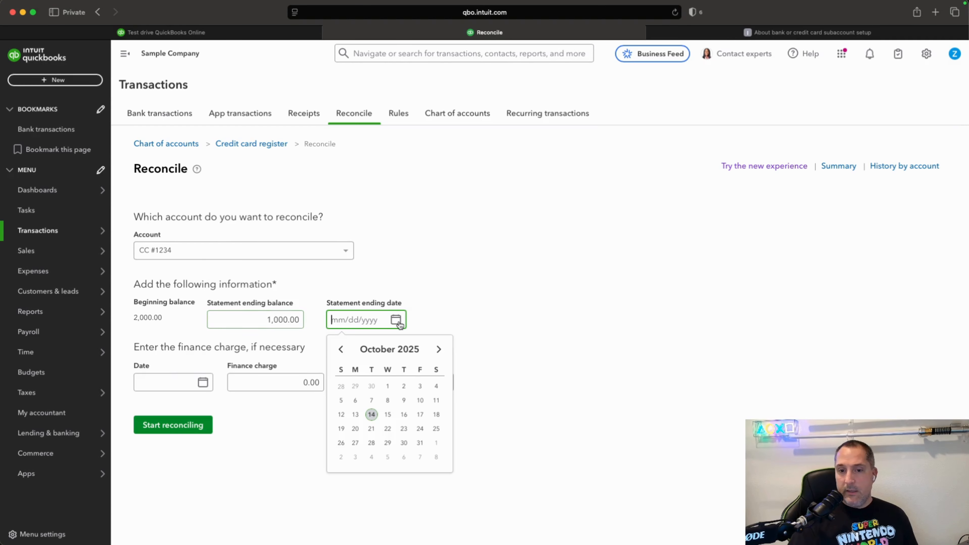
left_click(341, 349)
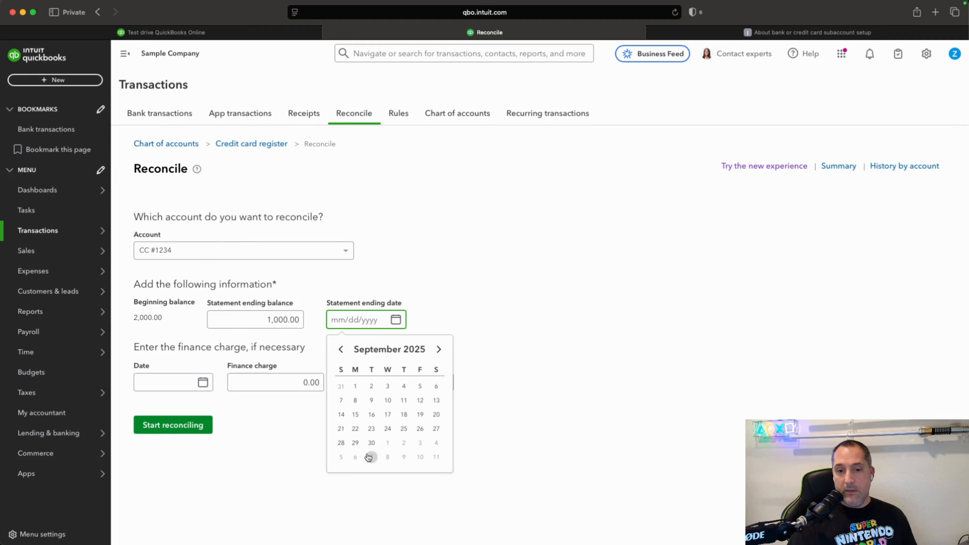
left_click(371, 456)
left_click(172, 427)
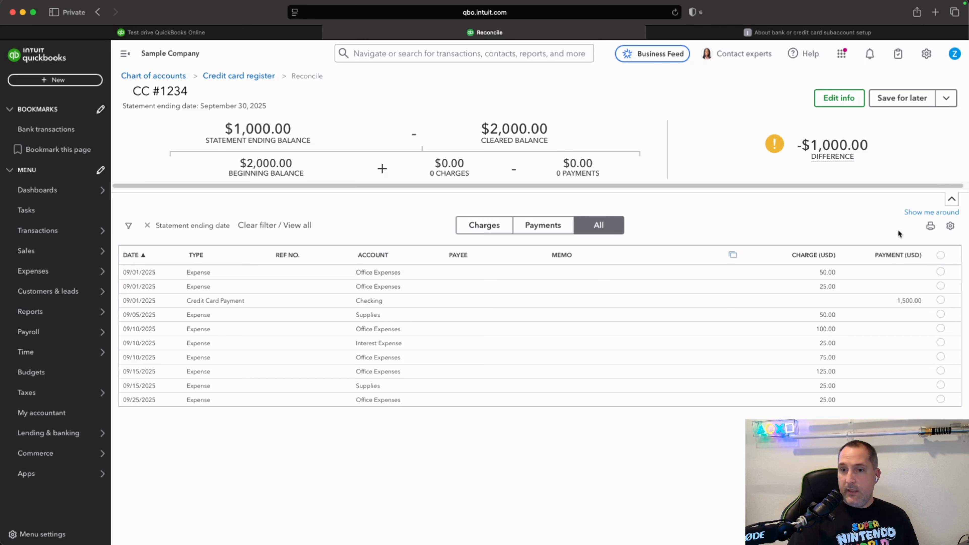
Mark all listed CC #1234 transactions as cleared and highlight the reconciliation difference
left_click(941, 255)
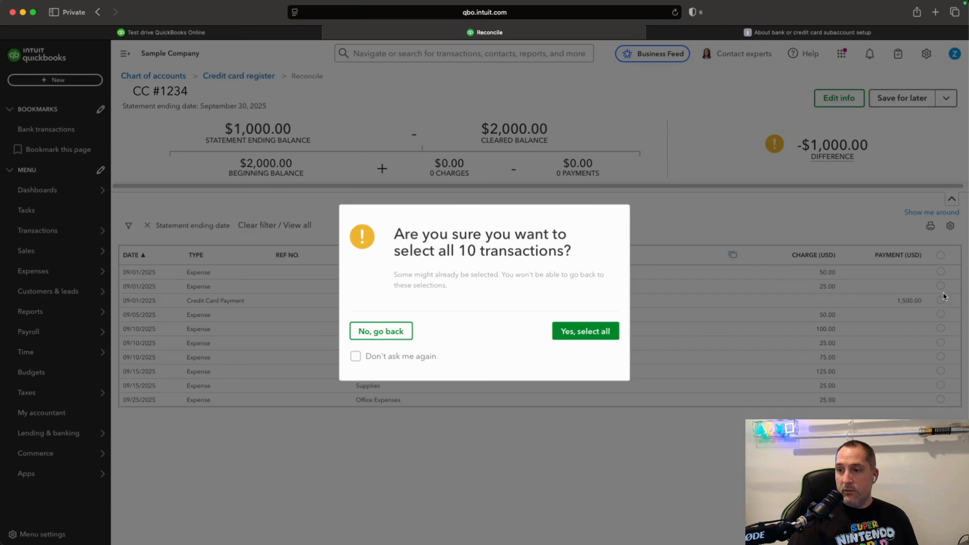
left_click(610, 331)
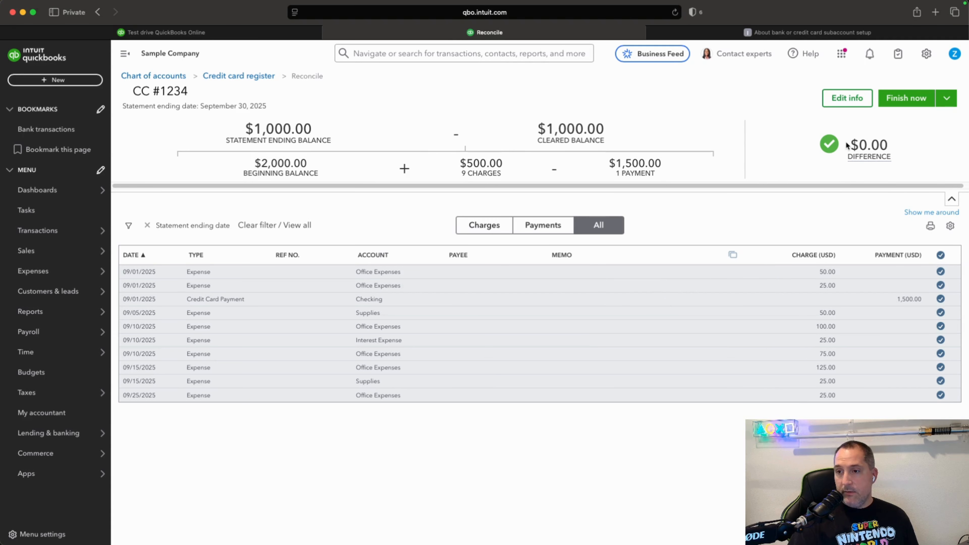
mouse_move(851, 148)
left_click_drag(850, 148, 893, 141)
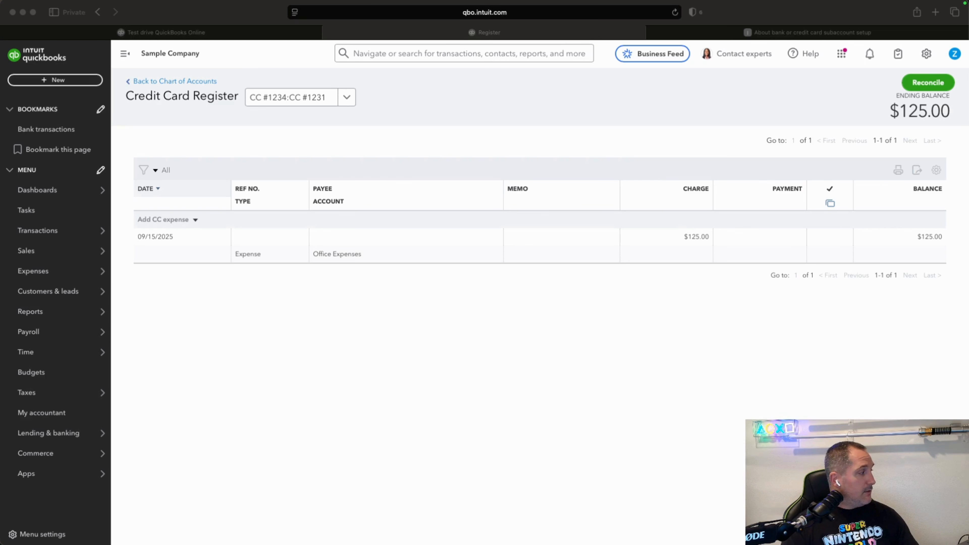
Revisit the parent account step in the reconciliation notes, and finish the CC #1234 reconciliation without paying or entering a bill
key("super+Tab")
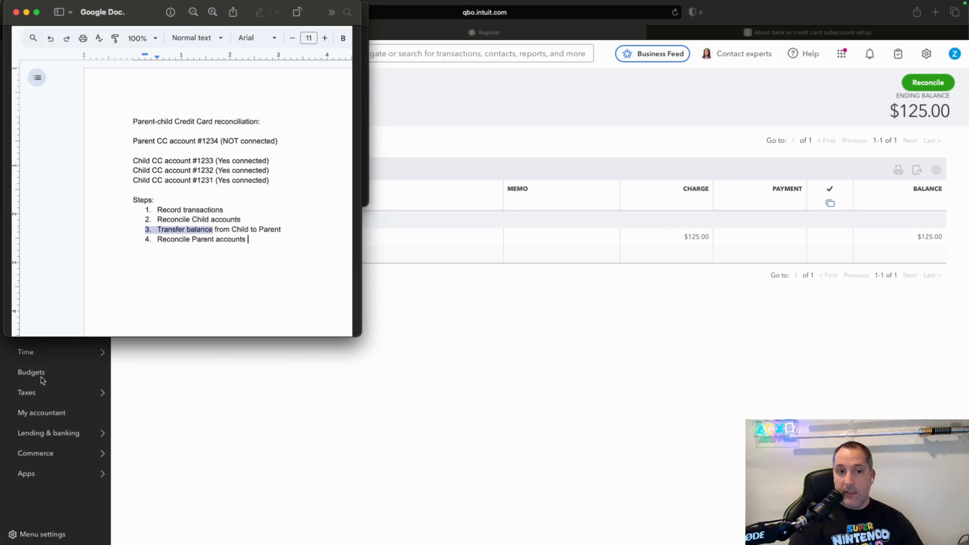
left_click(153, 240)
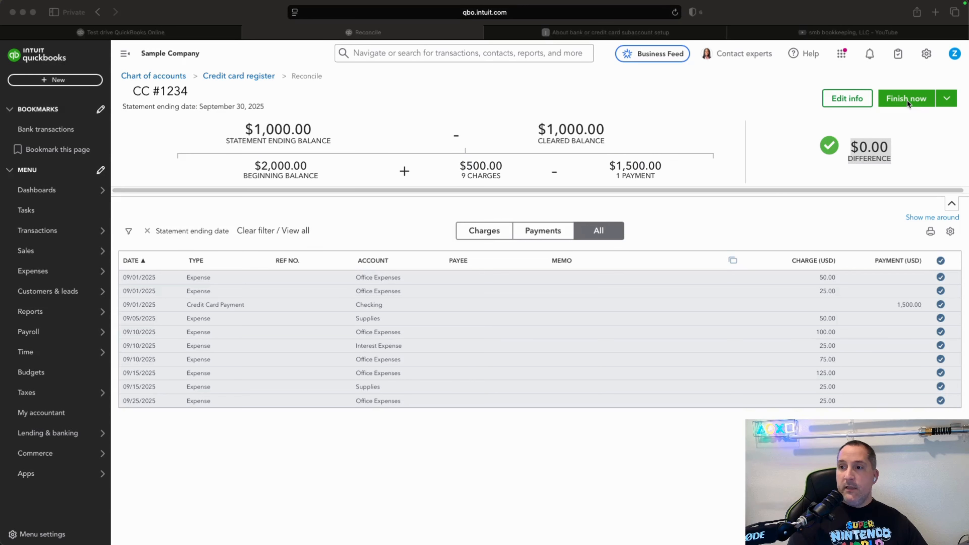
left_click(915, 104)
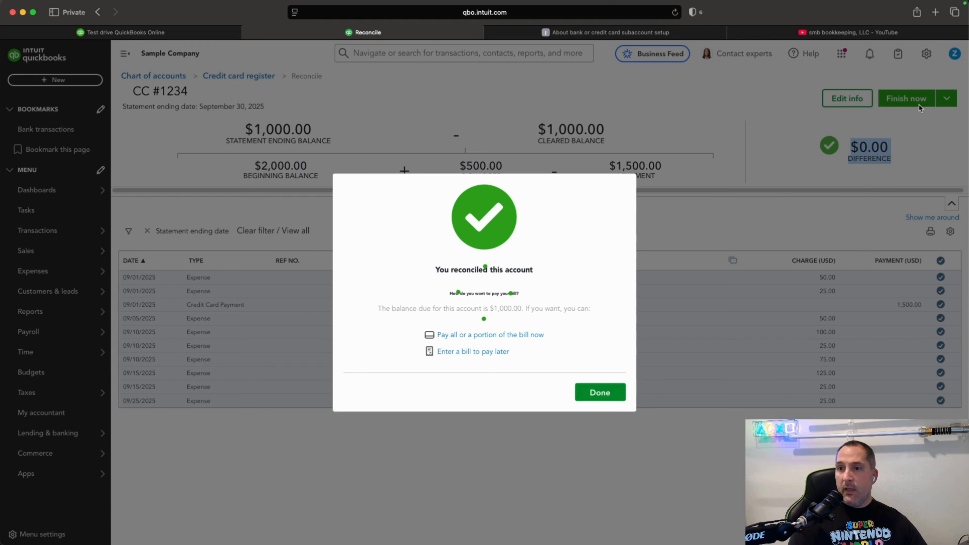
left_click(612, 393)
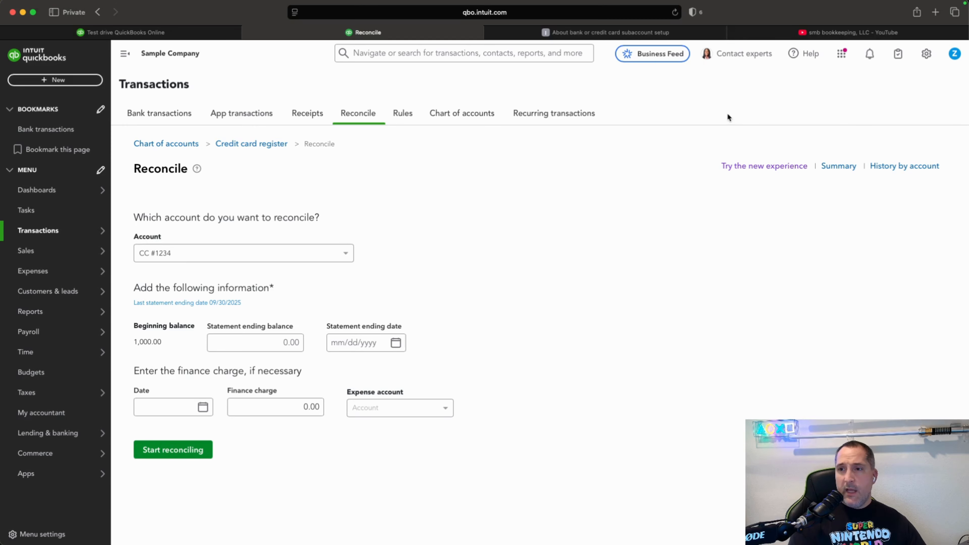
Look at the QuickBooks support article on reconciling subaccounts, and open the full description of the smb bookkeeping, LLC YouTube channel
left_click(632, 33)
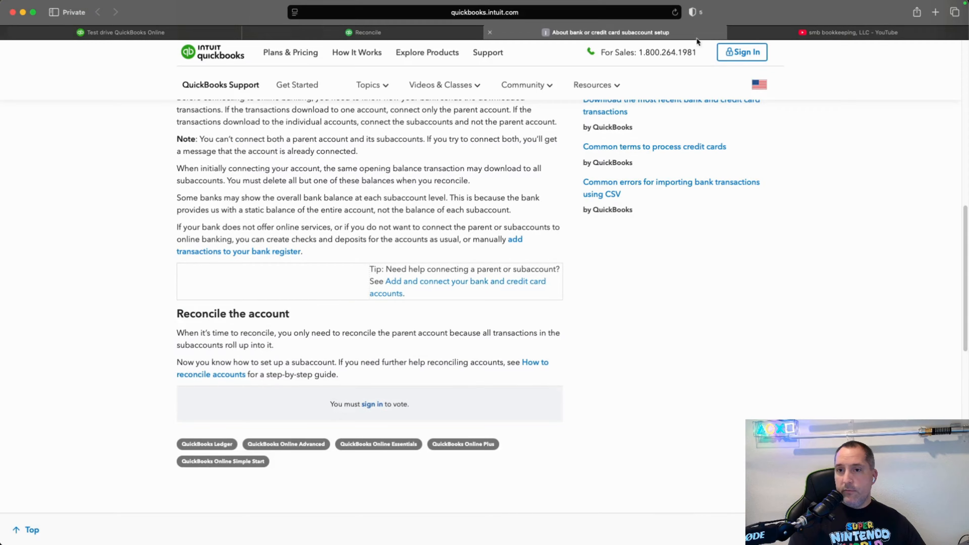
left_click(848, 32)
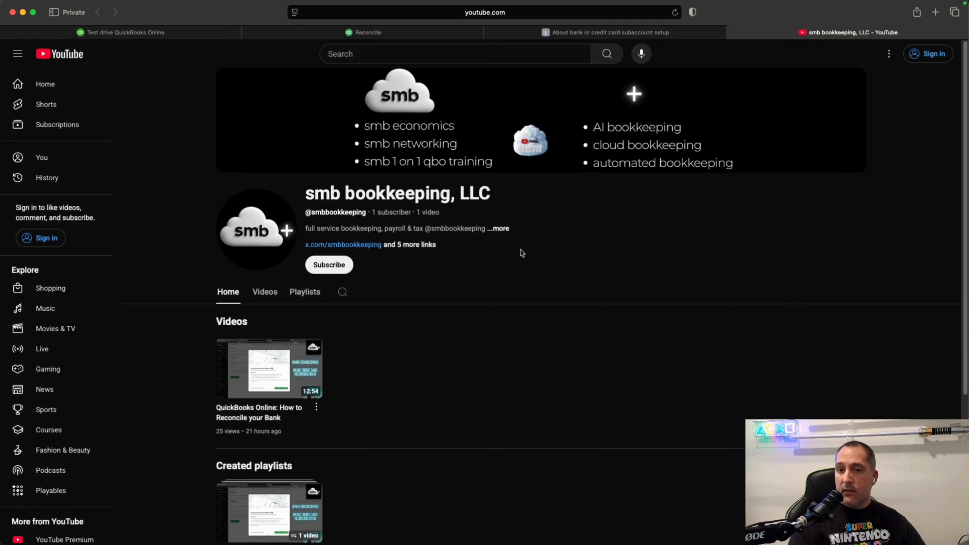
left_click(499, 228)
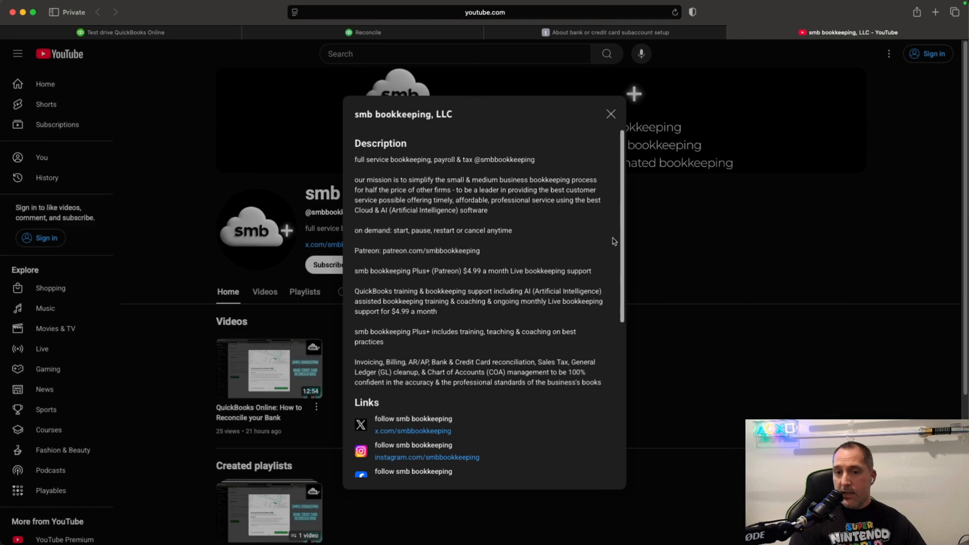